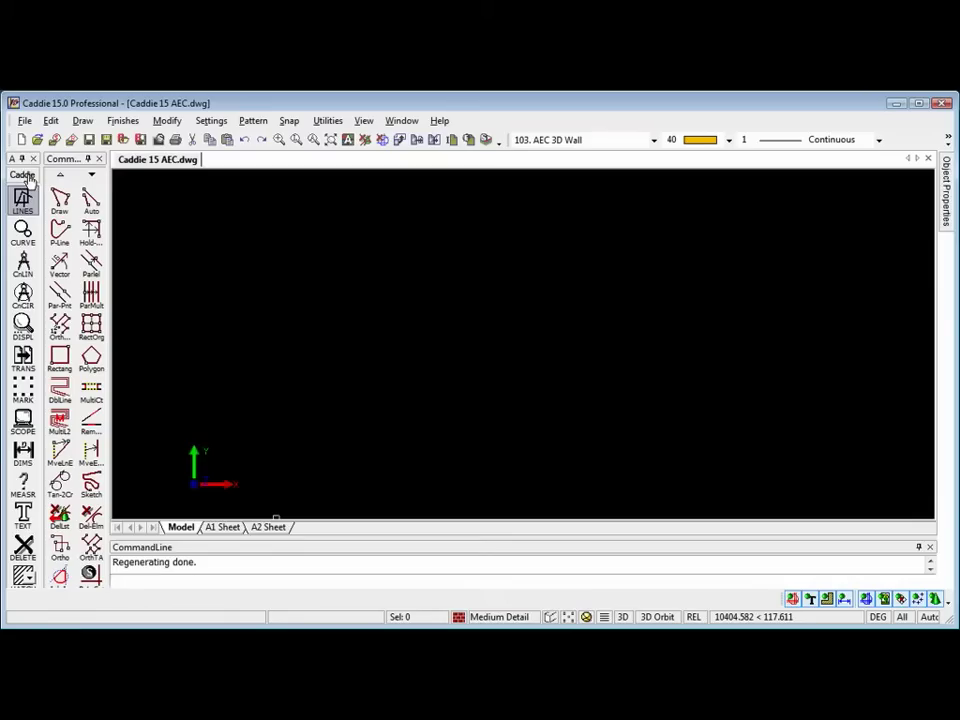
Load the 3D application and display its 3D Architectural (2) command set
{"action": "right_click", "coordinate": [28, 177]}
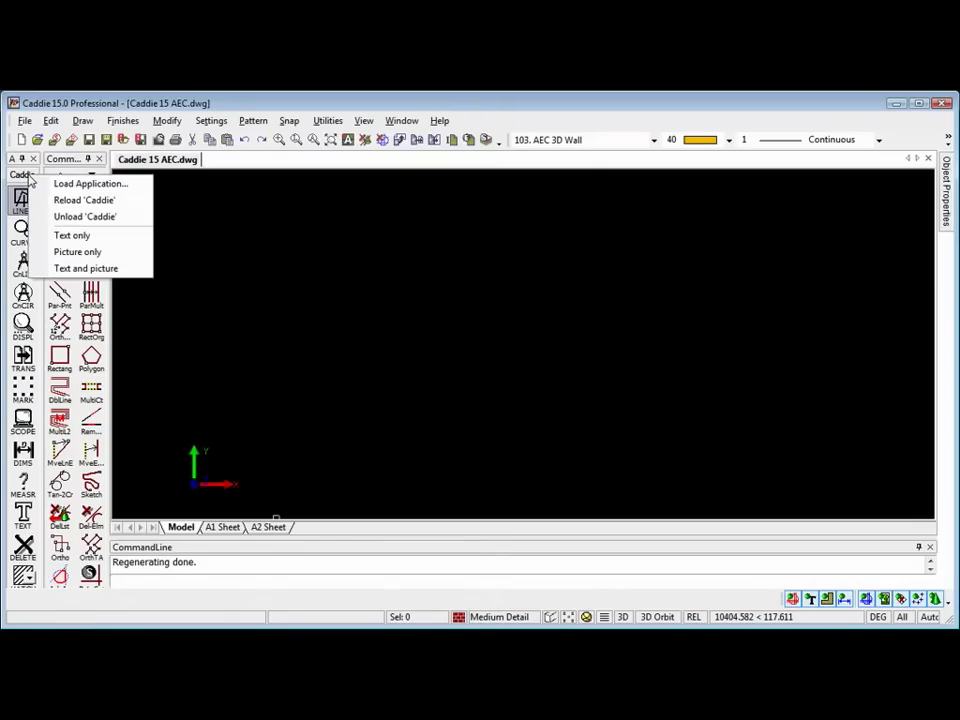
{"action": "left_click", "coordinate": [80, 184]}
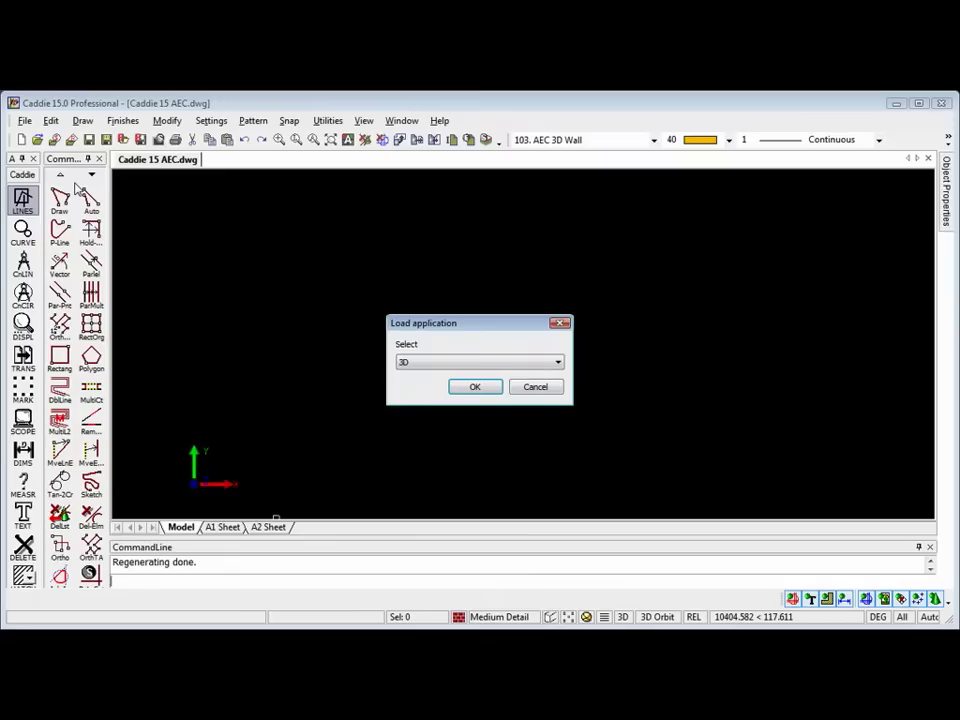
{"action": "left_click", "coordinate": [558, 366]}
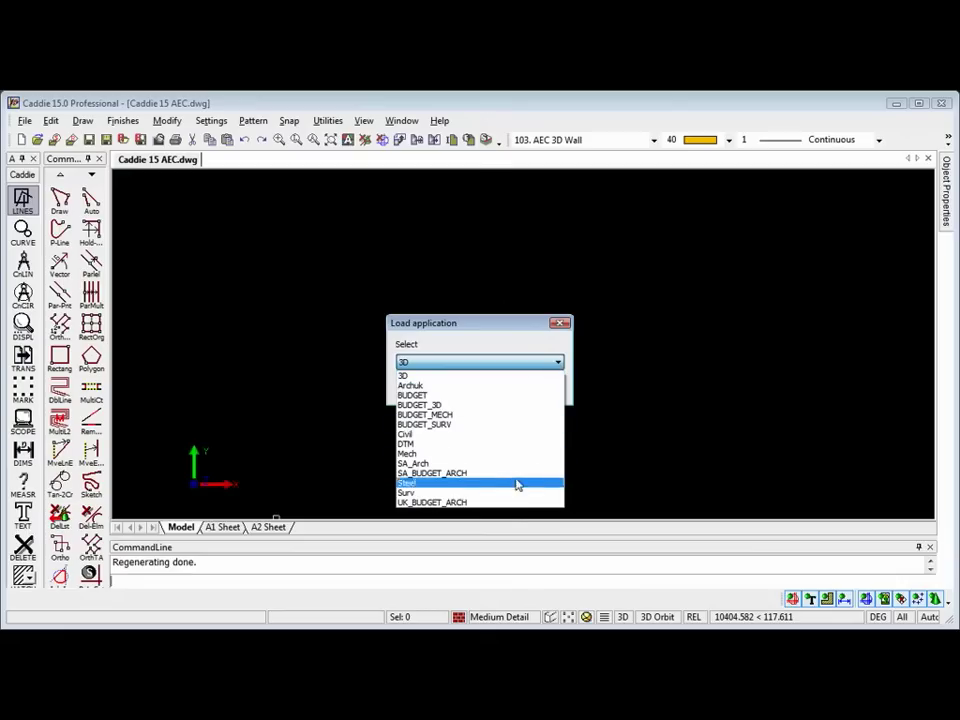
{"action": "left_click", "coordinate": [432, 379]}
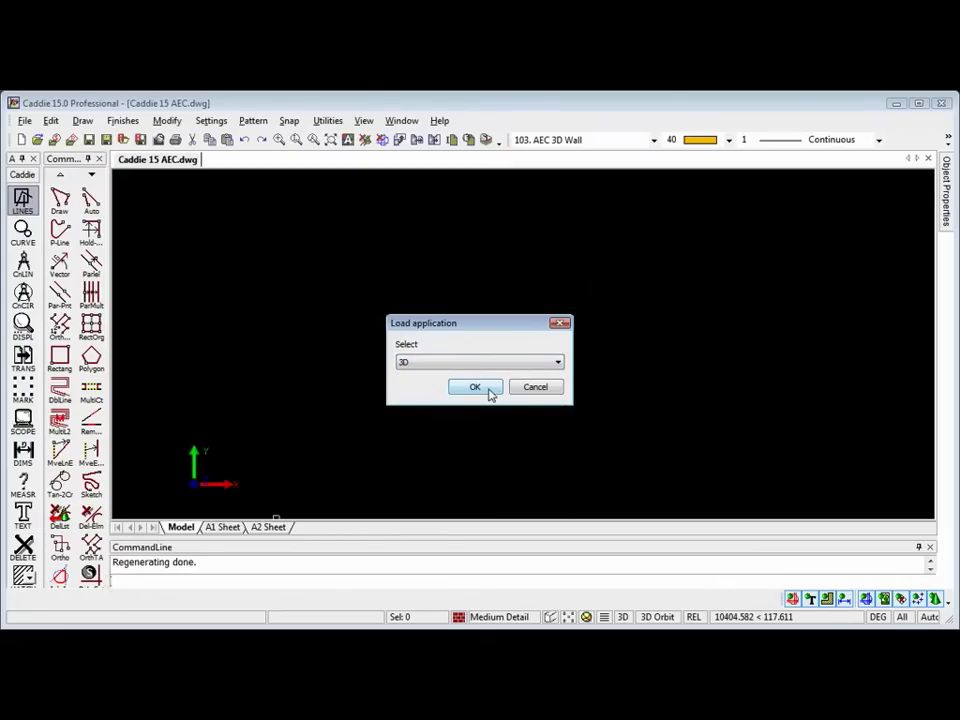
{"action": "left_click", "coordinate": [489, 391]}
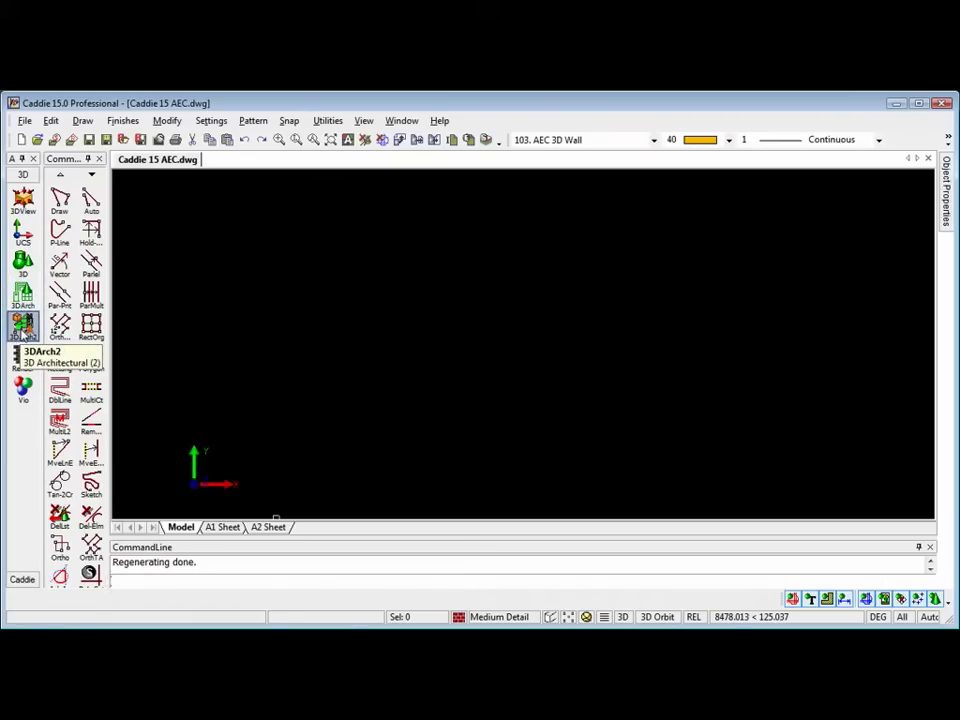
{"action": "left_click", "coordinate": [22, 331]}
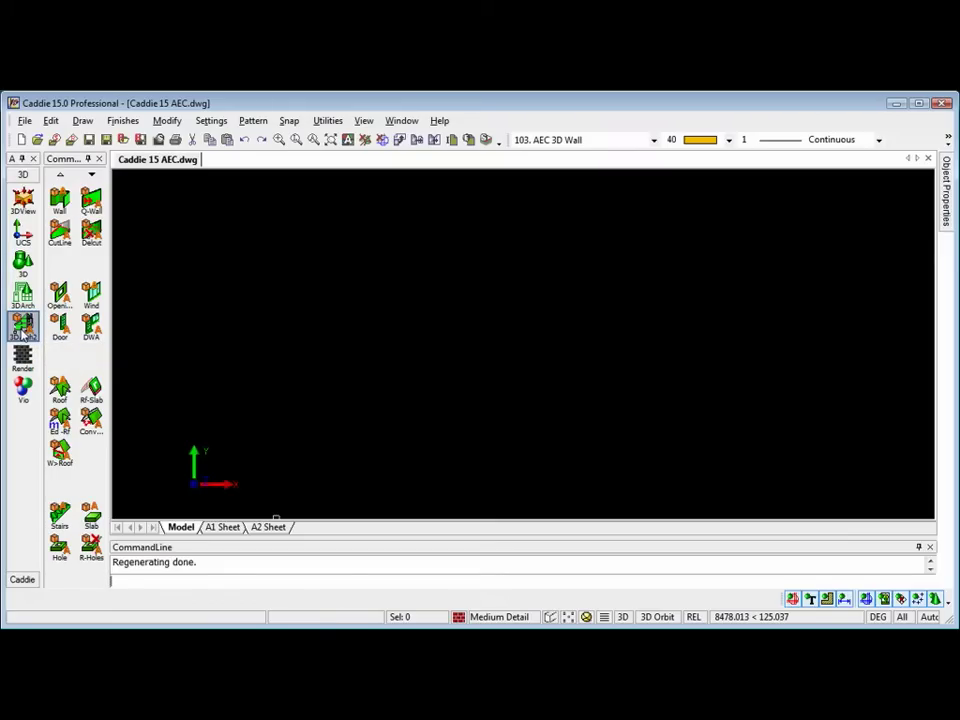
Draw the closed exterior wall outline with a projecting front bay as quick walls, style Ext Bk 102 Cav-50 Ins-50 Blk-100 Plstr-13, height 5200, left origin
{"action": "left_click", "coordinate": [91, 200]}
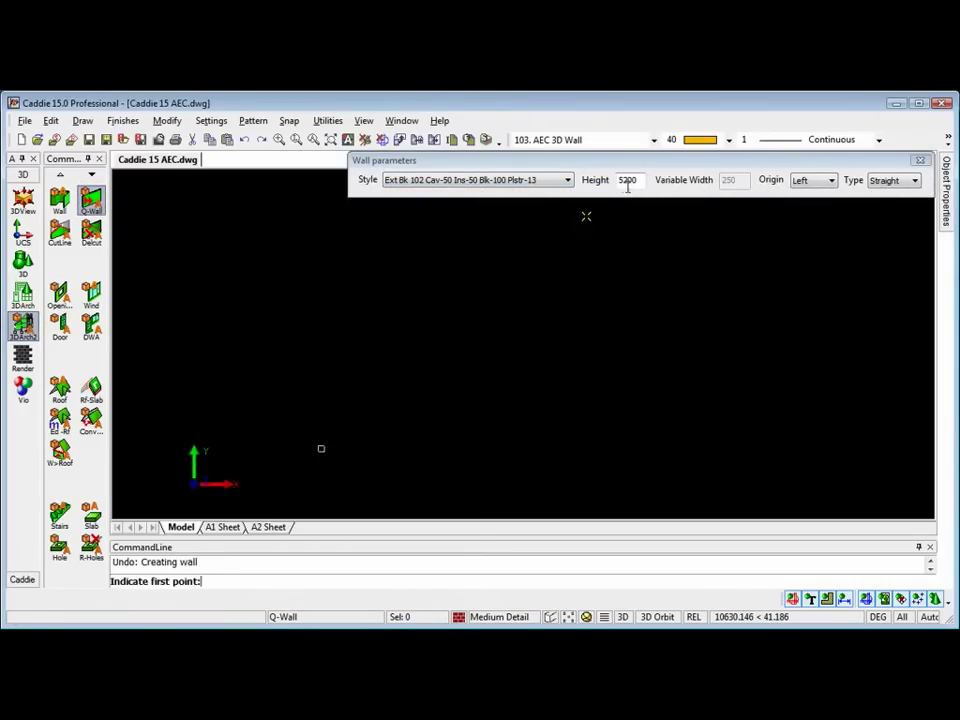
{"action": "left_click", "coordinate": [321, 216]}
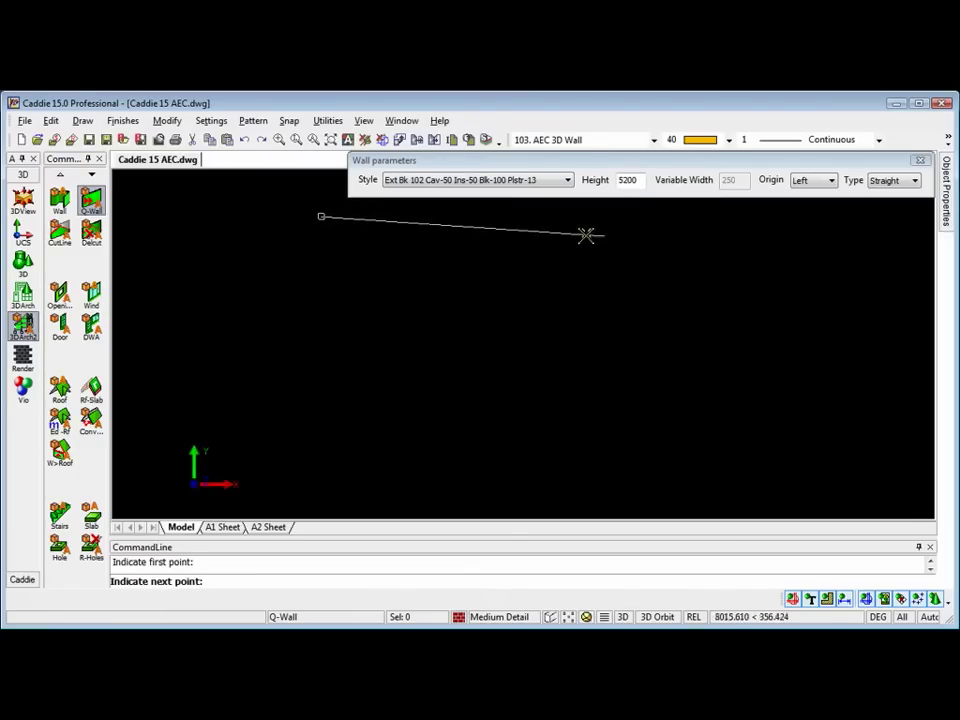
{"action": "left_click", "coordinate": [721, 218]}
{"action": "left_click", "coordinate": [720, 446]}
{"action": "left_click", "coordinate": [486, 446]}
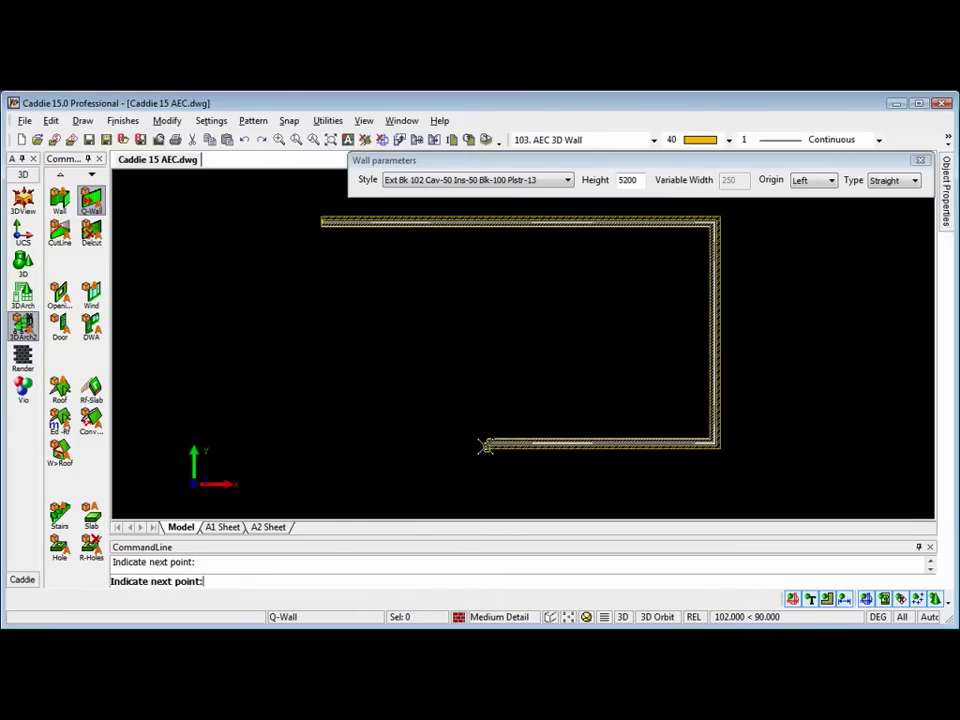
{"action": "left_click", "coordinate": [486, 495]}
{"action": "left_click", "coordinate": [357, 495]}
{"action": "left_click", "coordinate": [356, 449]}
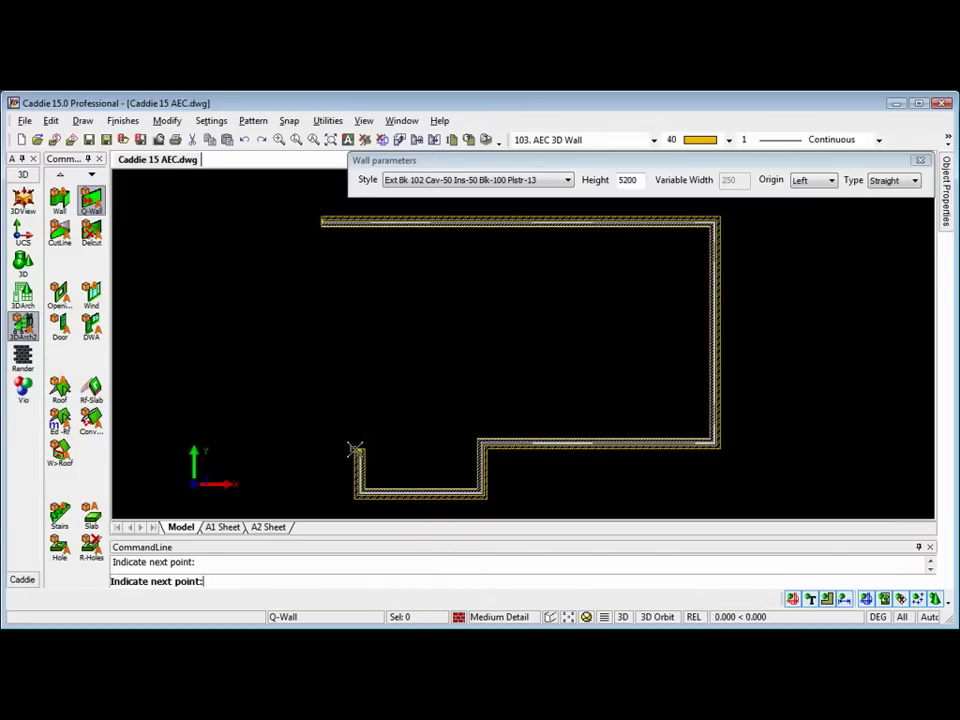
{"action": "left_click", "coordinate": [318, 449]}
{"action": "left_click", "coordinate": [322, 221]}
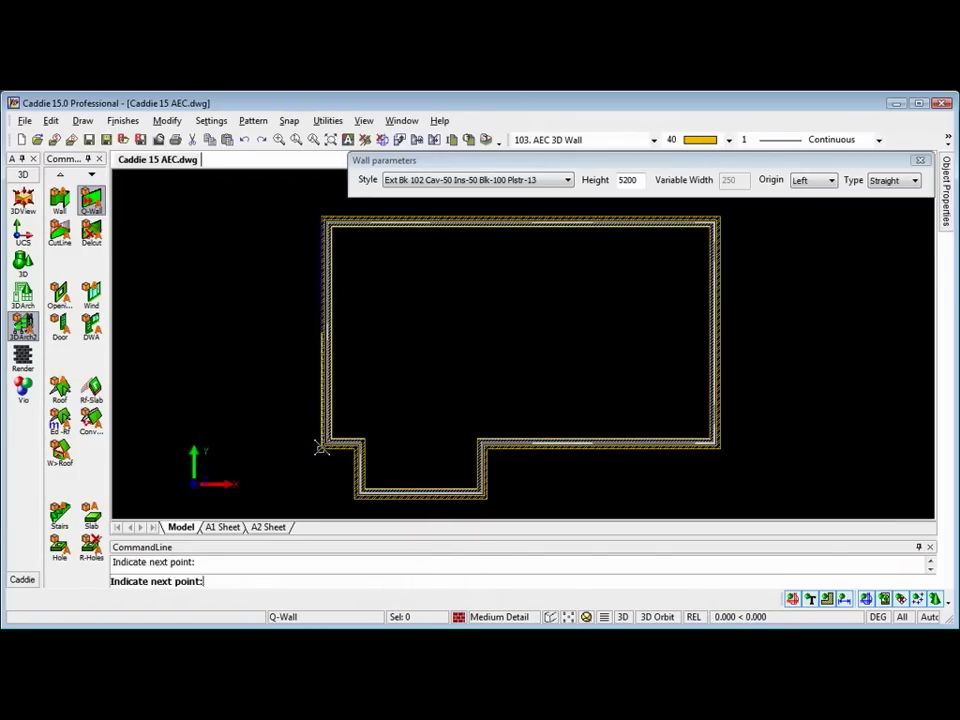
{"action": "key", "text": "Escape"}
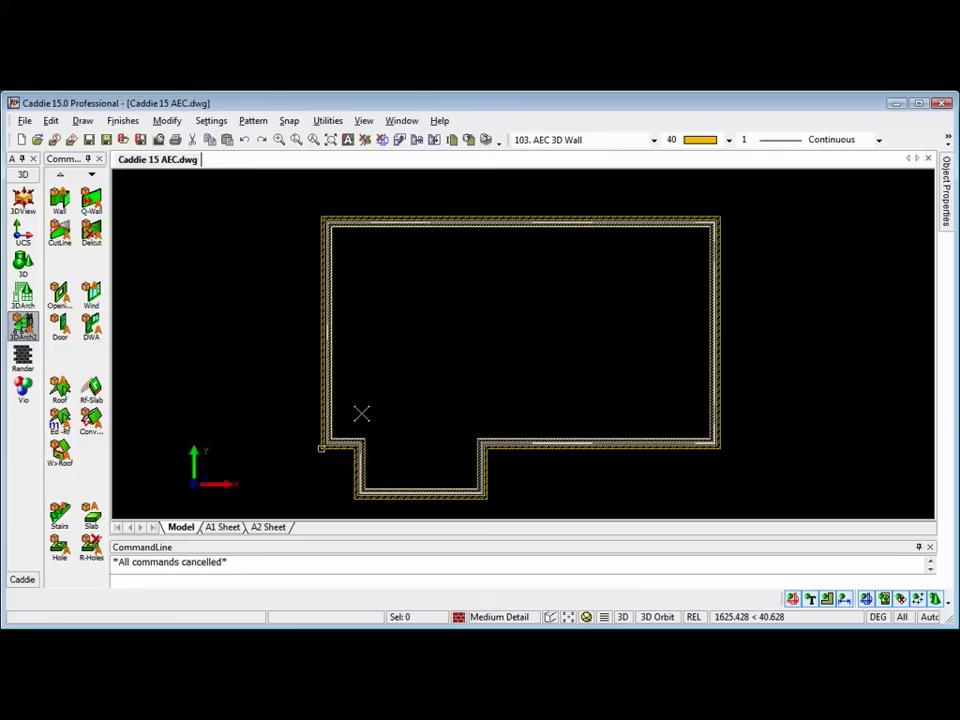
Examine the wall layers and hatching at the lower-right corner of the exterior walls up close
{"action": "right_click", "coordinate": [649, 437]}
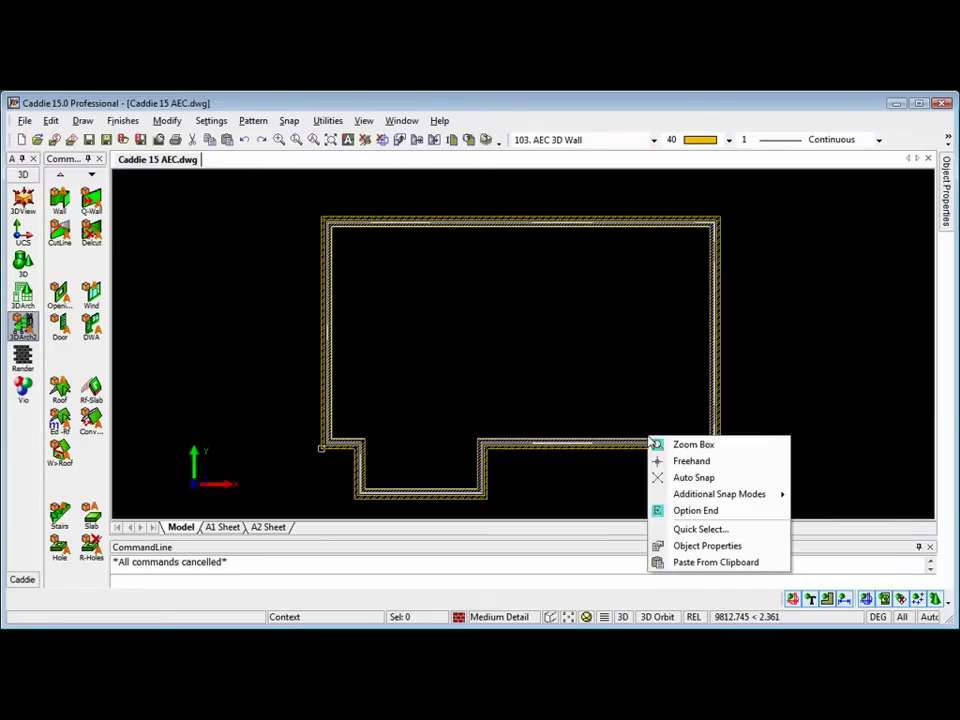
{"action": "left_click", "coordinate": [686, 444]}
{"action": "left_click", "coordinate": [688, 429]}
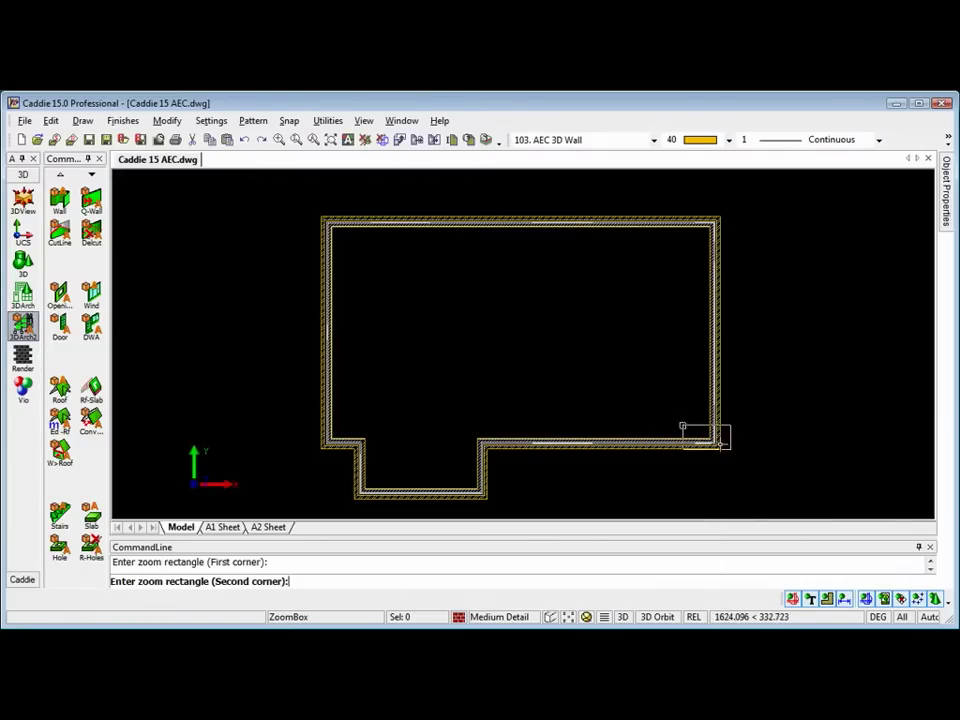
{"action": "left_click", "coordinate": [737, 465]}
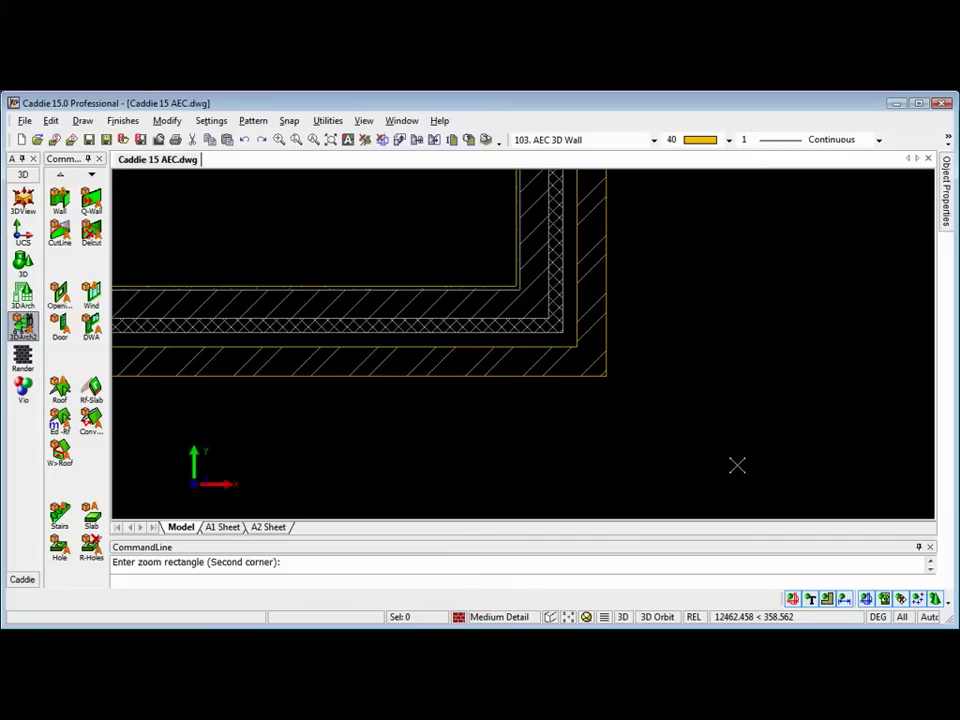
{"action": "scroll", "coordinate": [737, 465], "scroll_direction": "down", "scroll_amount": 5}
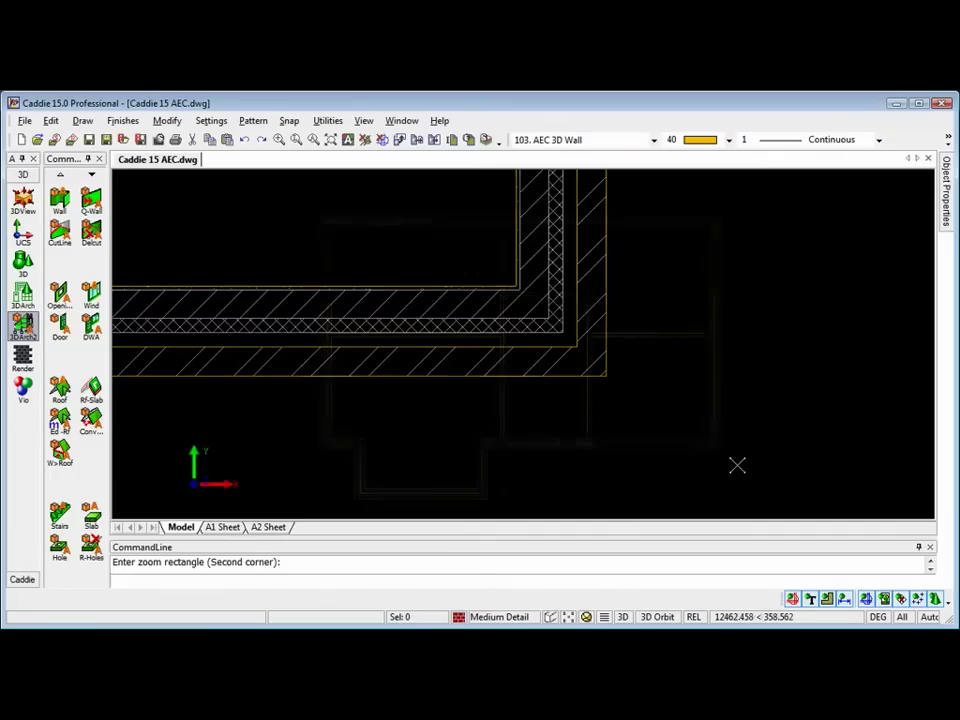
Examine the internal wall junctions around the central hallway, selecting the right-hand partition and both hallway side walls
{"action": "right_click", "coordinate": [471, 267]}
{"action": "left_click", "coordinate": [496, 283]}
{"action": "left_click", "coordinate": [489, 274]}
{"action": "left_click", "coordinate": [626, 365]}
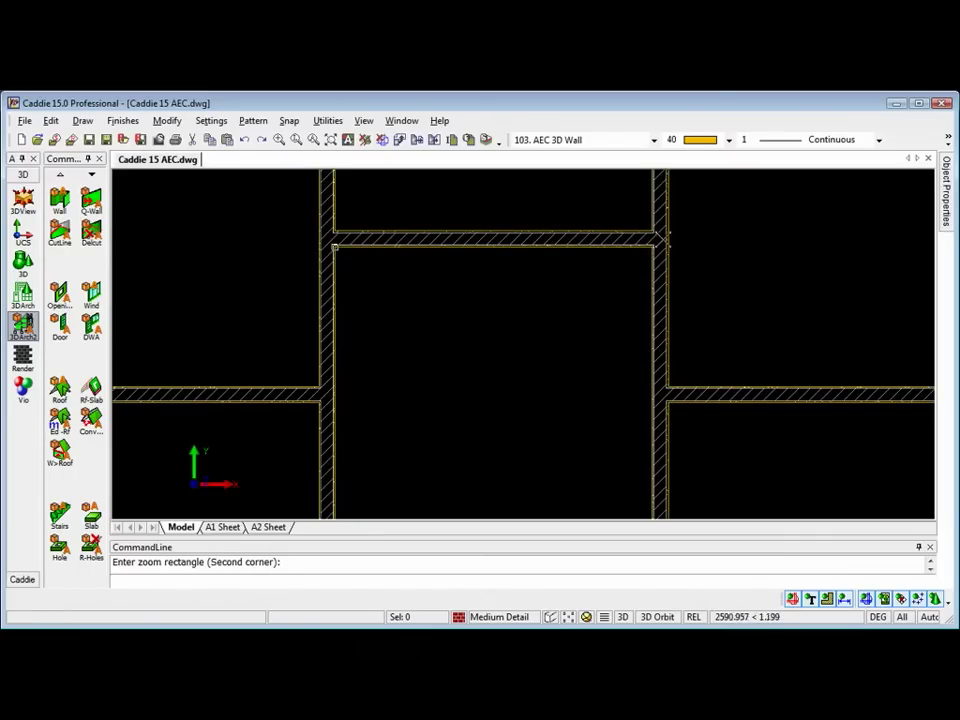
{"action": "left_click", "coordinate": [727, 398]}
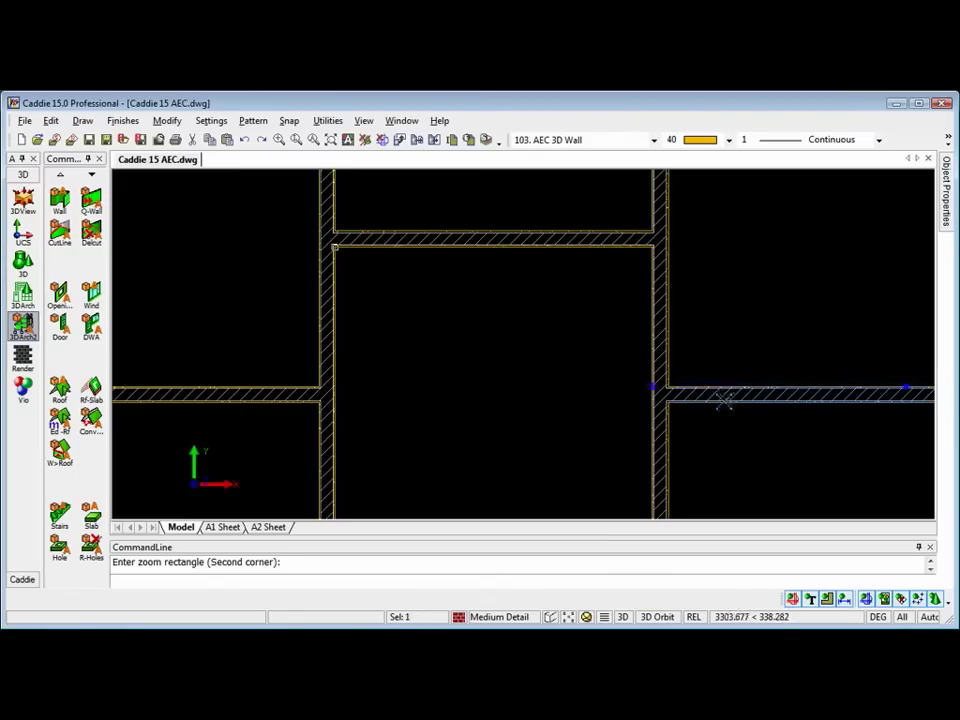
{"action": "left_click", "coordinate": [658, 455]}
{"action": "left_click", "coordinate": [329, 418]}
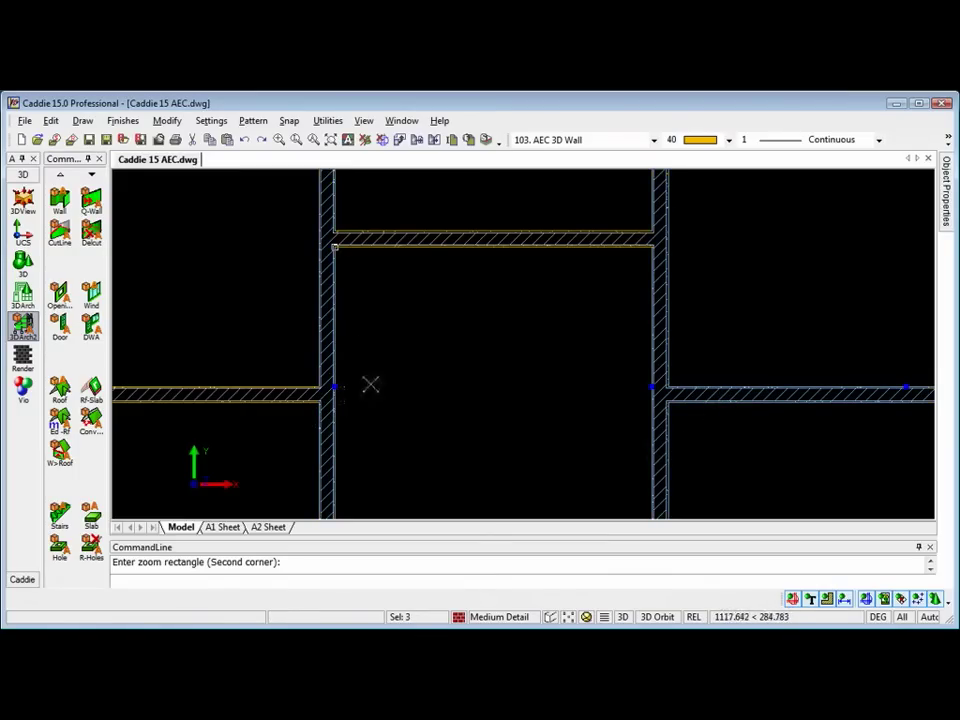
{"action": "middle_click_drag", "start_coordinate": [285, 394], "coordinate": [718, 399]}
{"action": "middle_click_drag", "start_coordinate": [316, 384], "coordinate": [720, 381]}
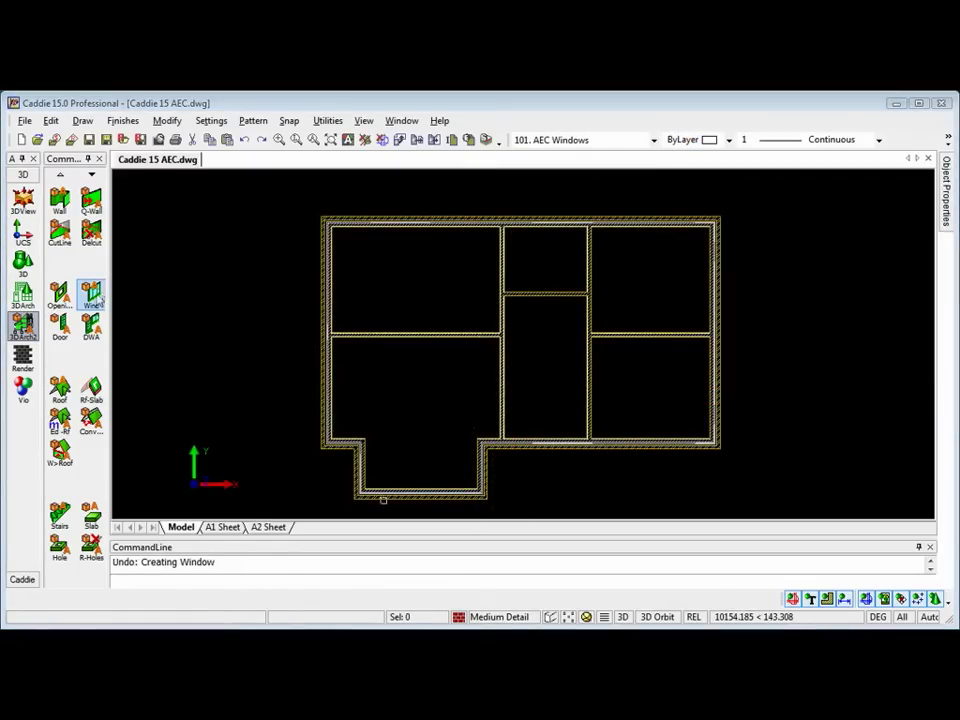
Set up a Casement - Double window, 1200 high with indicated width, and place one about 2000 wide in the front bay wall
{"action": "left_click", "coordinate": [93, 300]}
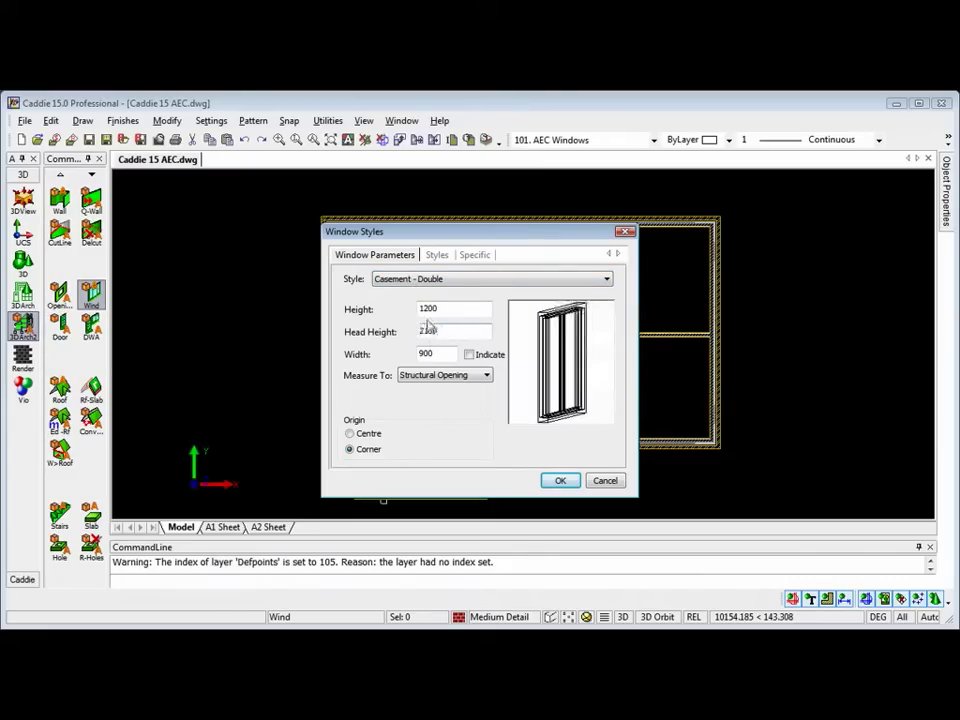
{"action": "left_click", "coordinate": [469, 354]}
{"action": "left_click", "coordinate": [560, 481]}
{"action": "left_click", "coordinate": [455, 506]}
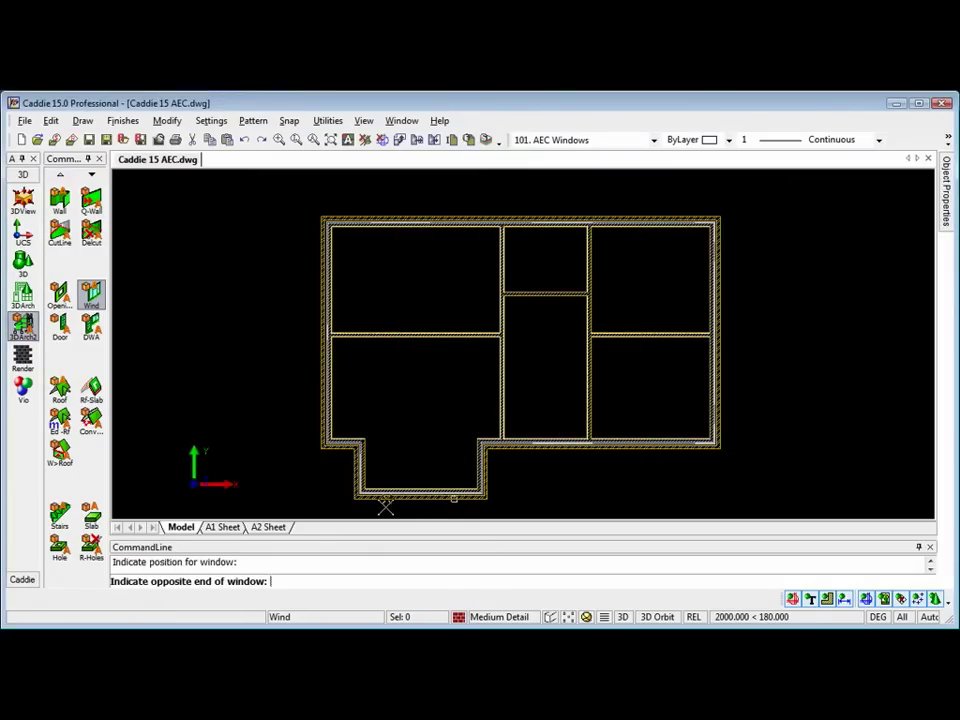
{"action": "left_click", "coordinate": [386, 500]}
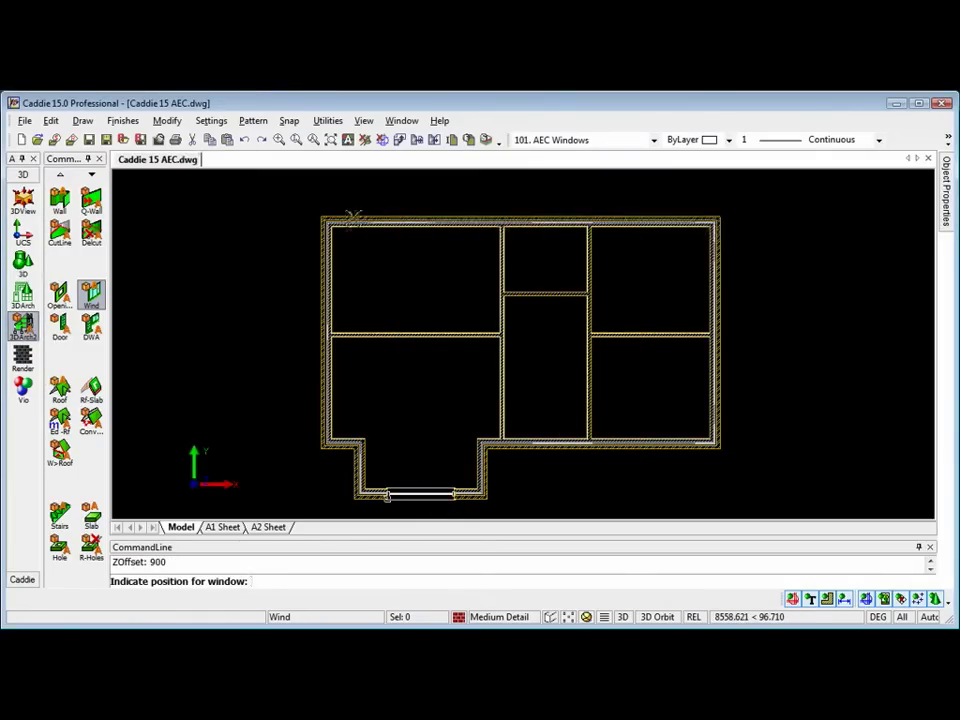
Place four windows about 1500 wide along the rear wall: two in the left room and one each in the middle and right rooms
{"action": "left_click", "coordinate": [350, 216]}
{"action": "left_click", "coordinate": [404, 216]}
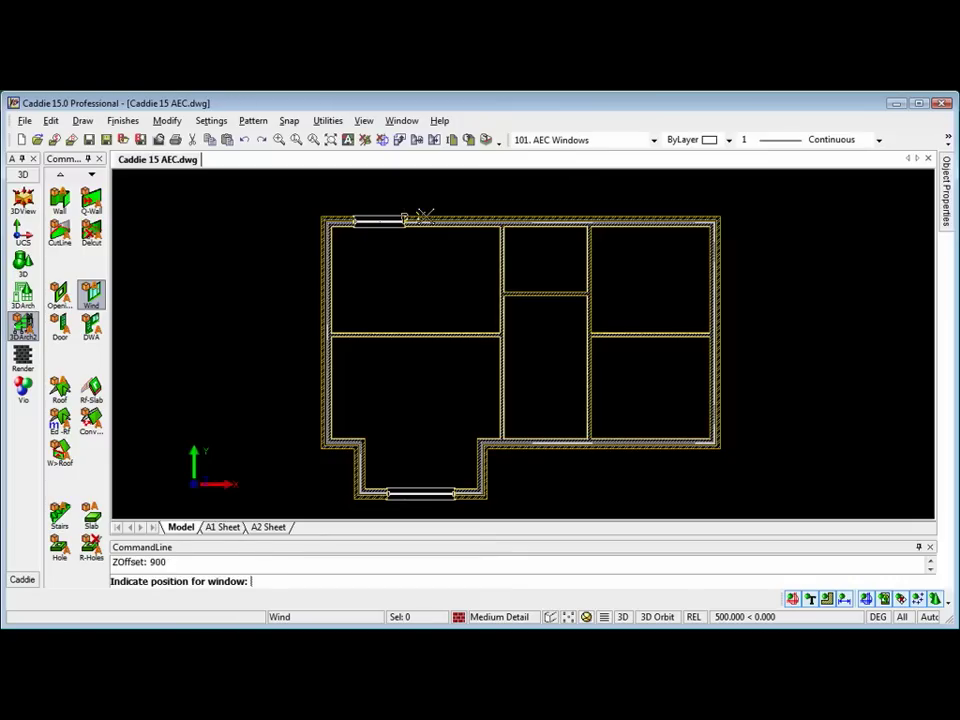
{"action": "left_click", "coordinate": [421, 216]}
{"action": "left_click", "coordinate": [467, 216]}
{"action": "left_click", "coordinate": [520, 216]}
{"action": "left_click", "coordinate": [570, 216]}
{"action": "left_click", "coordinate": [620, 216]}
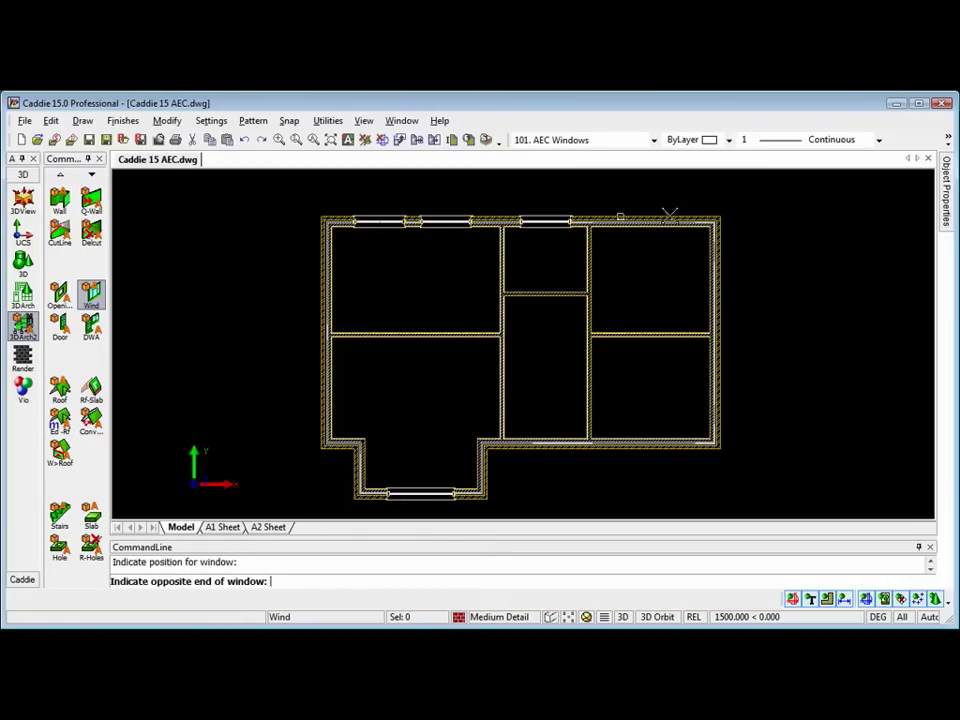
{"action": "left_click", "coordinate": [670, 216]}
Place two windows about 1000 wide in the right exterior wall, one for each right-hand room
{"action": "left_click", "coordinate": [729, 252]}
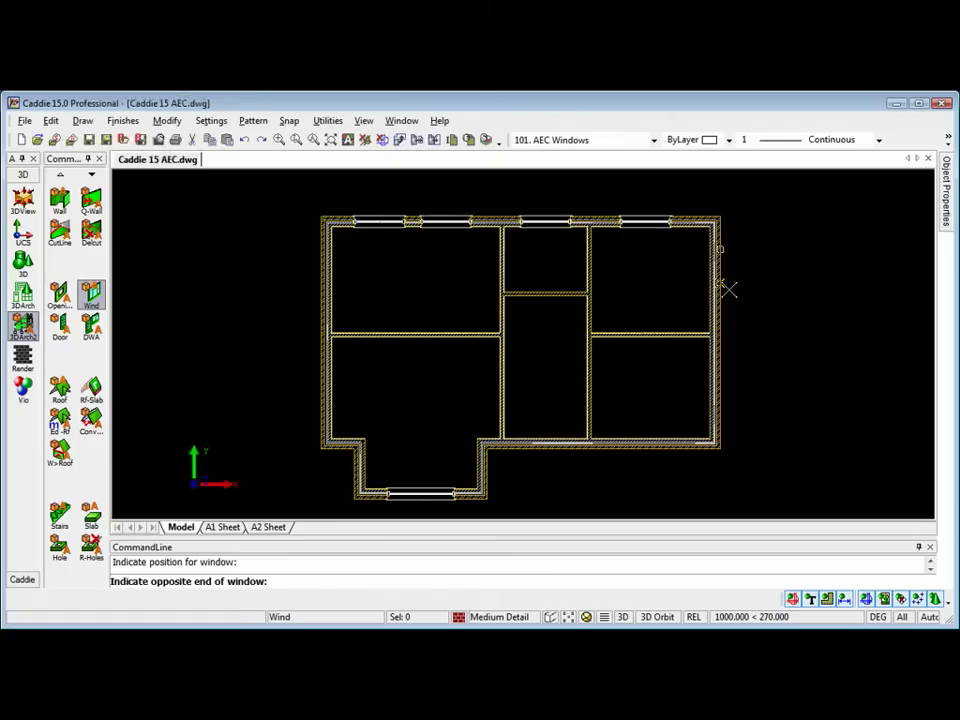
{"action": "left_click", "coordinate": [729, 290]}
{"action": "left_click", "coordinate": [725, 363]}
{"action": "left_click", "coordinate": [727, 400]}
Place a window in the front wall of the lower-right room and another in the left wall of the lower-left room
{"action": "left_click", "coordinate": [690, 452]}
{"action": "left_click", "coordinate": [623, 454]}
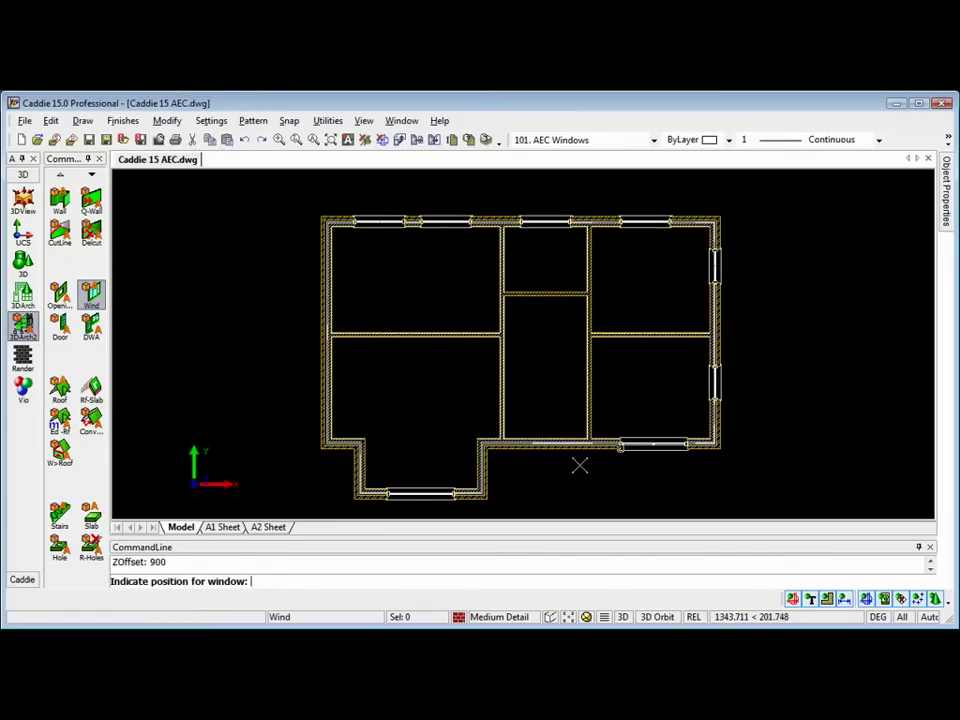
{"action": "left_click", "coordinate": [317, 402]}
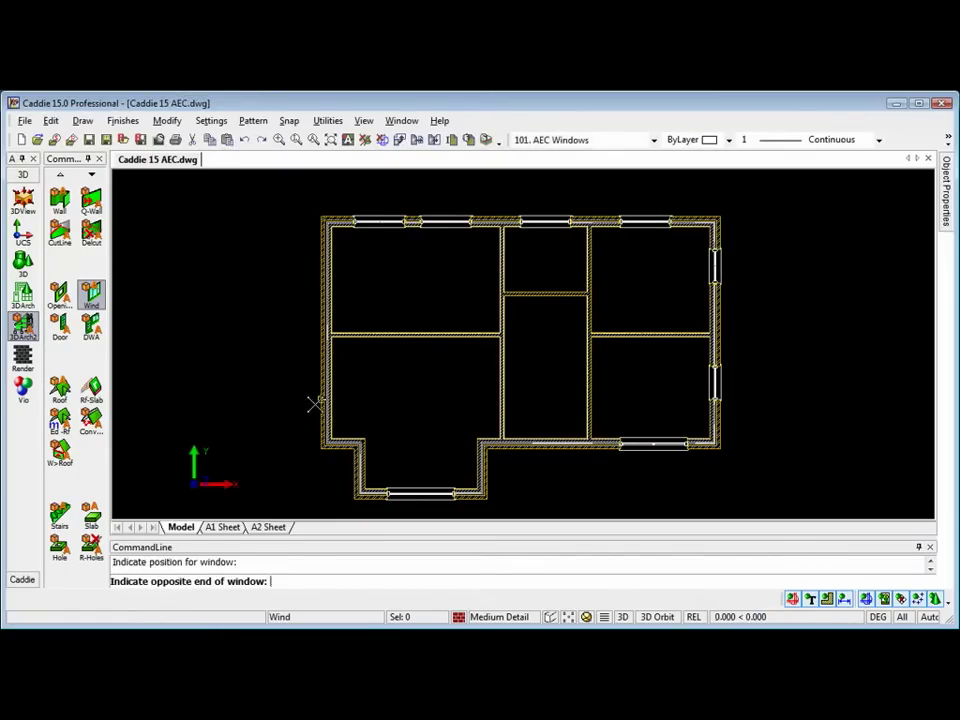
{"action": "left_click", "coordinate": [318, 370]}
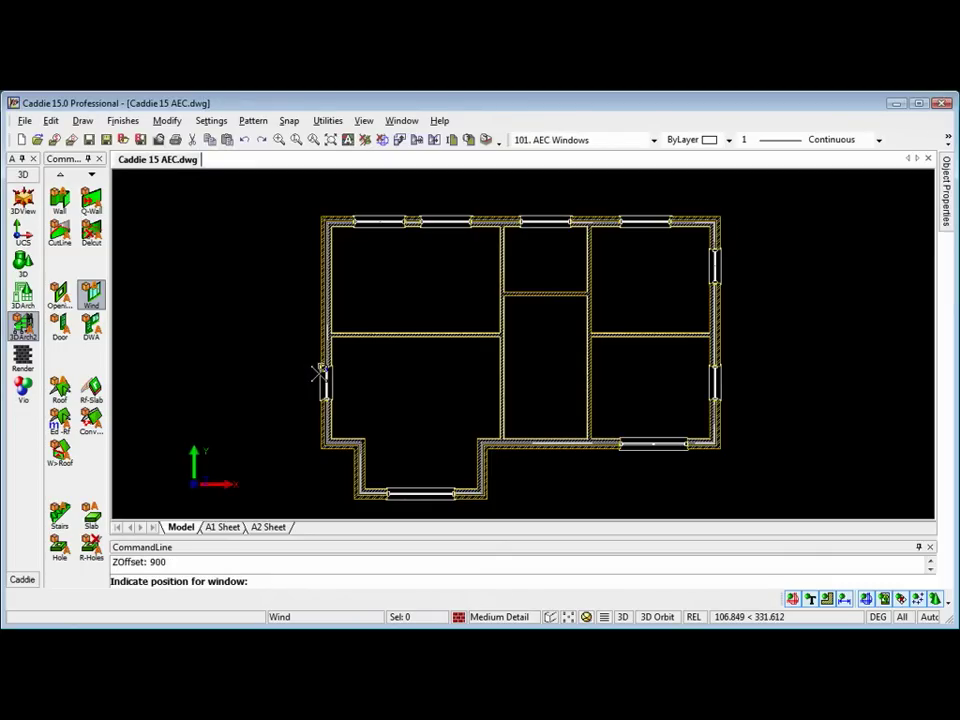
{"action": "key", "text": "Escape"}
Widen the left wall's window by stretching its lower end downward and shift the whole window slightly up along the wall
{"action": "left_click", "coordinate": [335, 403]}
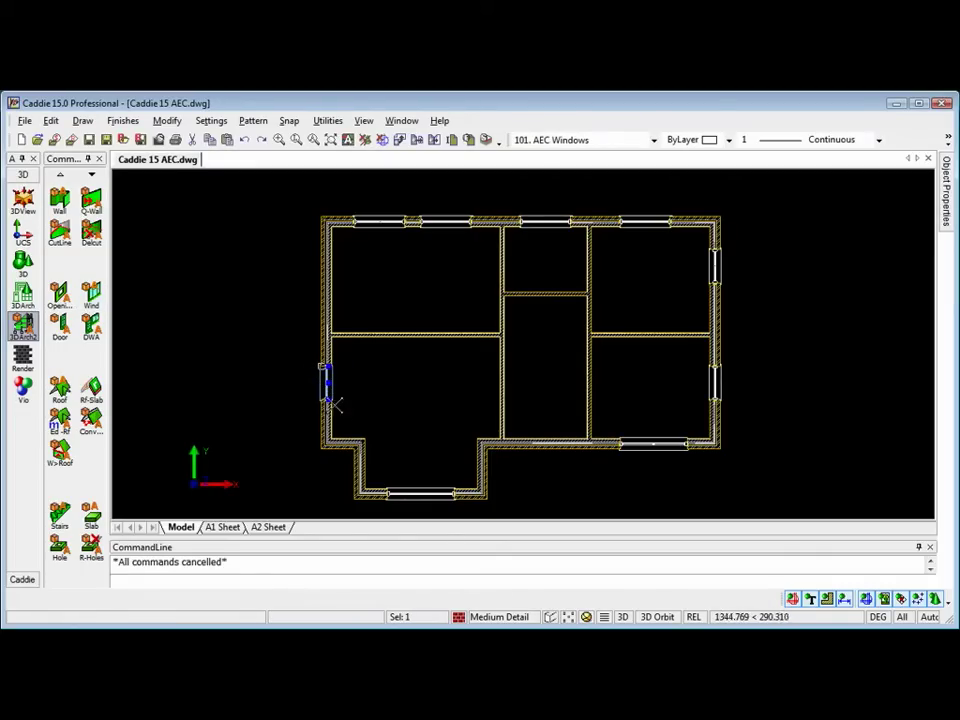
{"action": "left_click", "coordinate": [327, 399]}
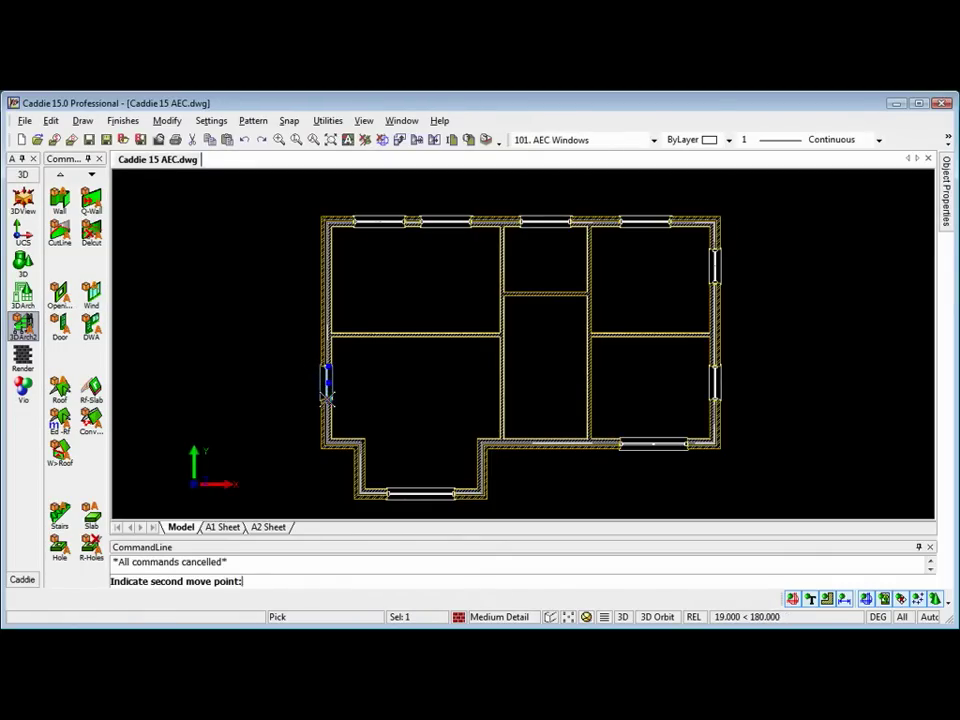
{"action": "left_click", "coordinate": [325, 419]}
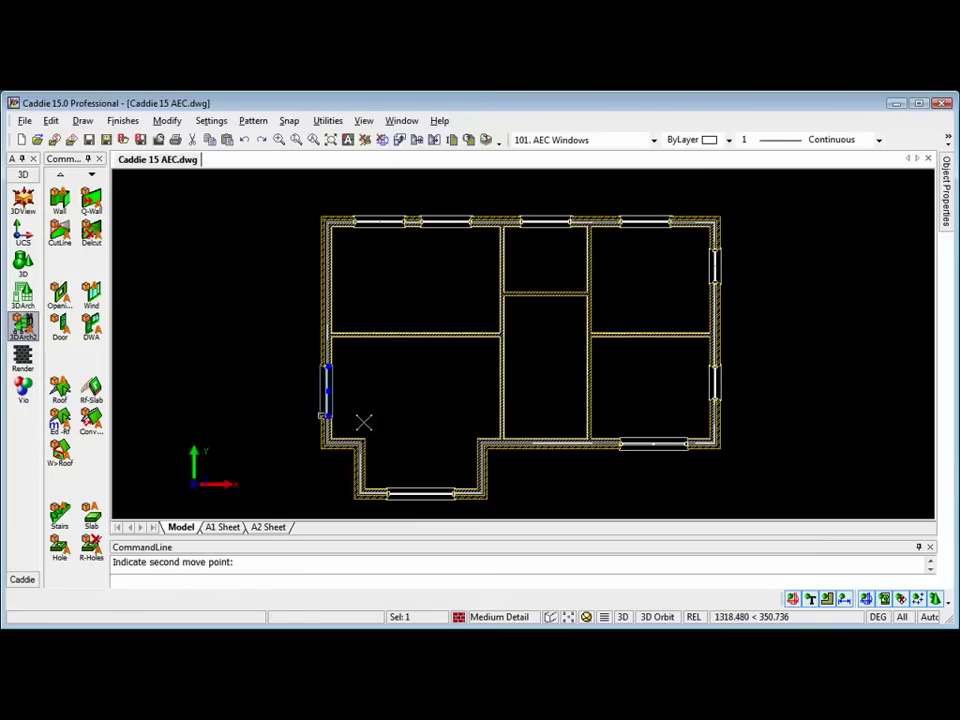
{"action": "left_click", "coordinate": [329, 392]}
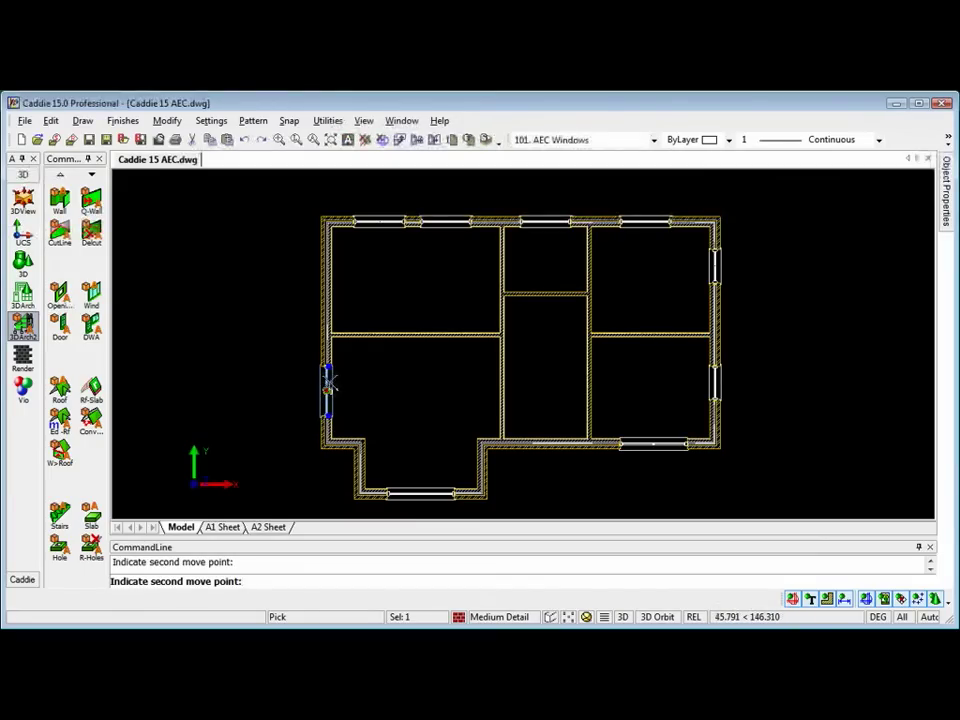
{"action": "left_click", "coordinate": [327, 380]}
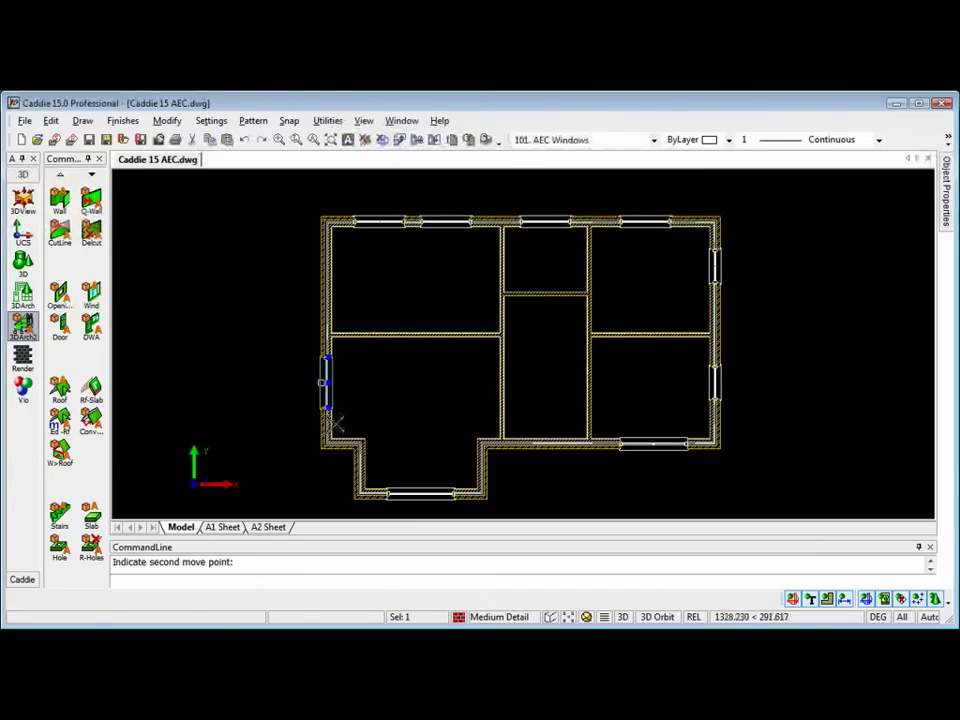
{"action": "key", "text": "Escape"}
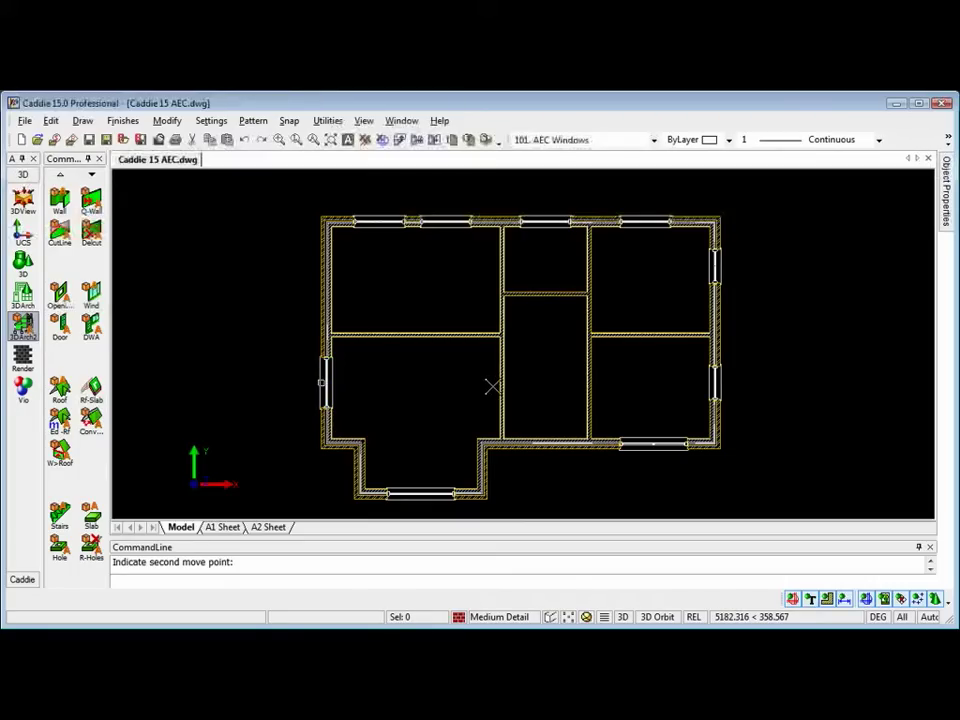
Place a 900 wide Internal Door near the front end of the hallway's left wall, hinged at its lower end and opening into the left room
{"action": "scroll", "coordinate": [590, 390], "scroll_direction": "up", "scroll_amount": 4}
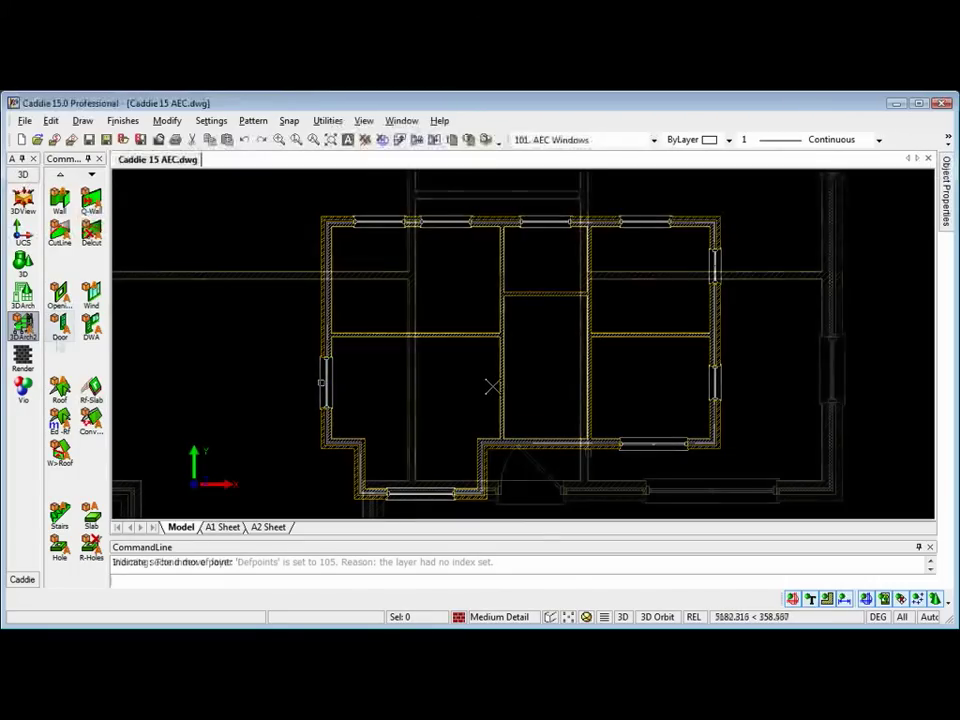
{"action": "left_click", "coordinate": [59, 330]}
{"action": "left_click", "coordinate": [451, 280]}
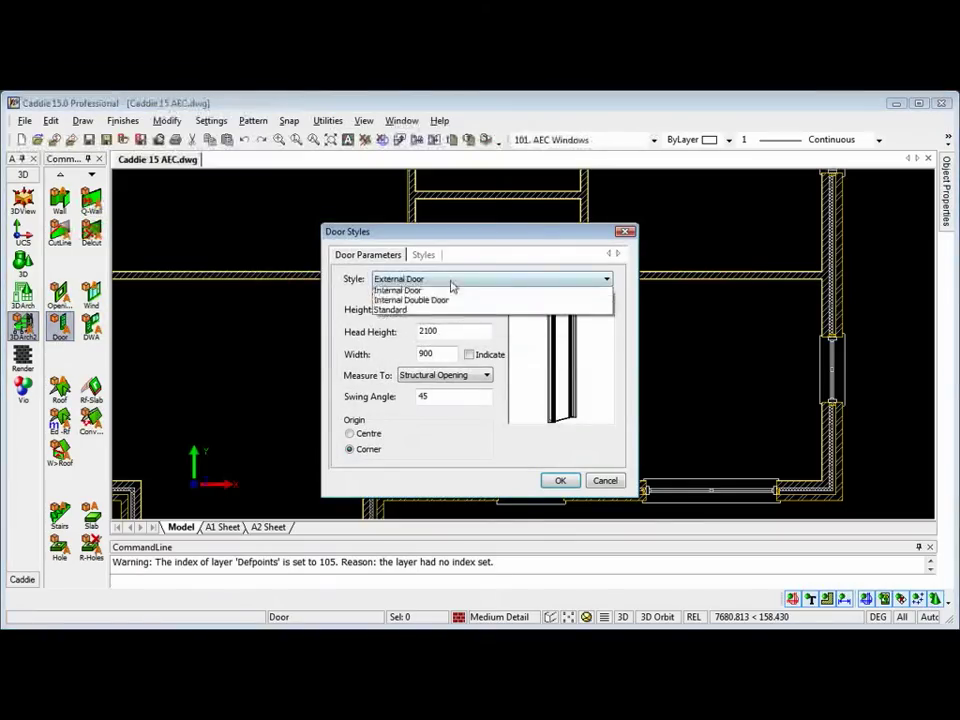
{"action": "left_click", "coordinate": [421, 311]}
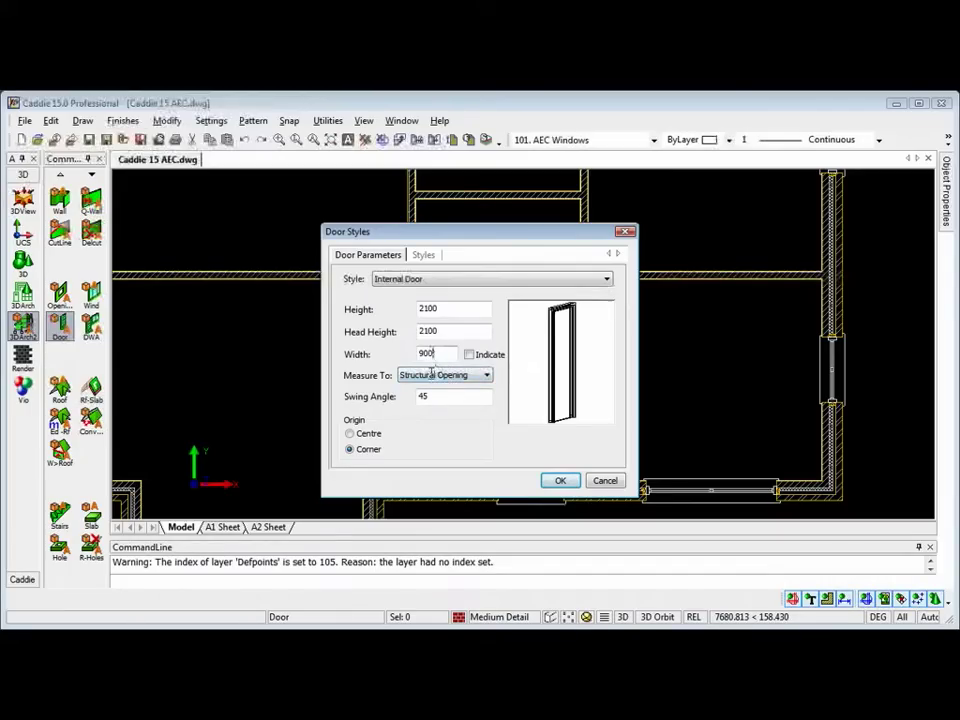
{"action": "left_click", "coordinate": [560, 480]}
{"action": "left_click", "coordinate": [411, 440]}
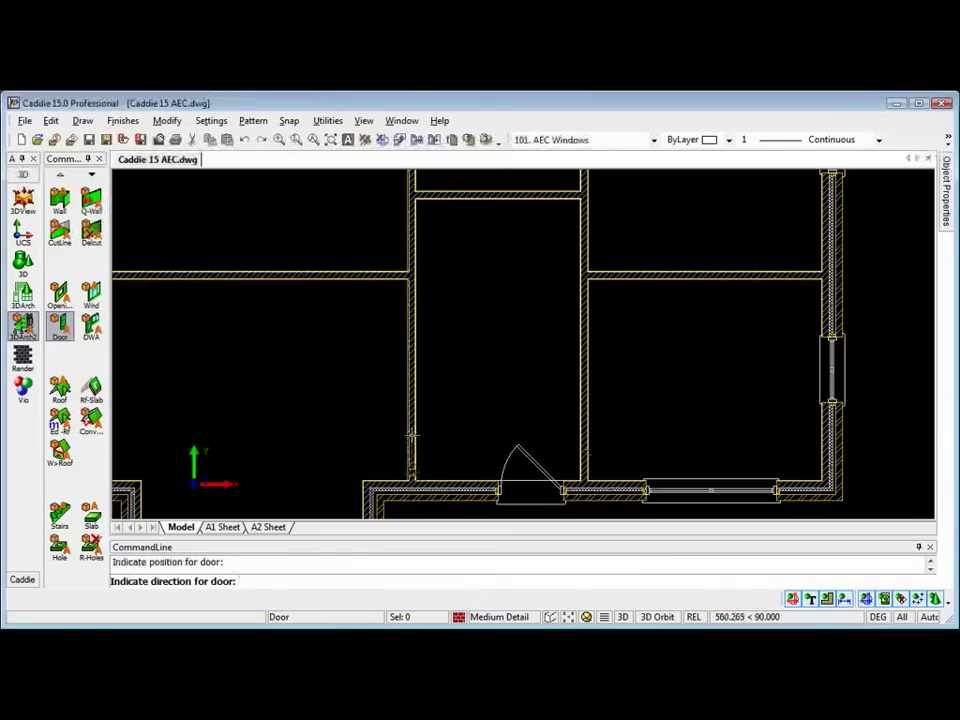
{"action": "left_click", "coordinate": [411, 430]}
{"action": "left_click", "coordinate": [413, 436]}
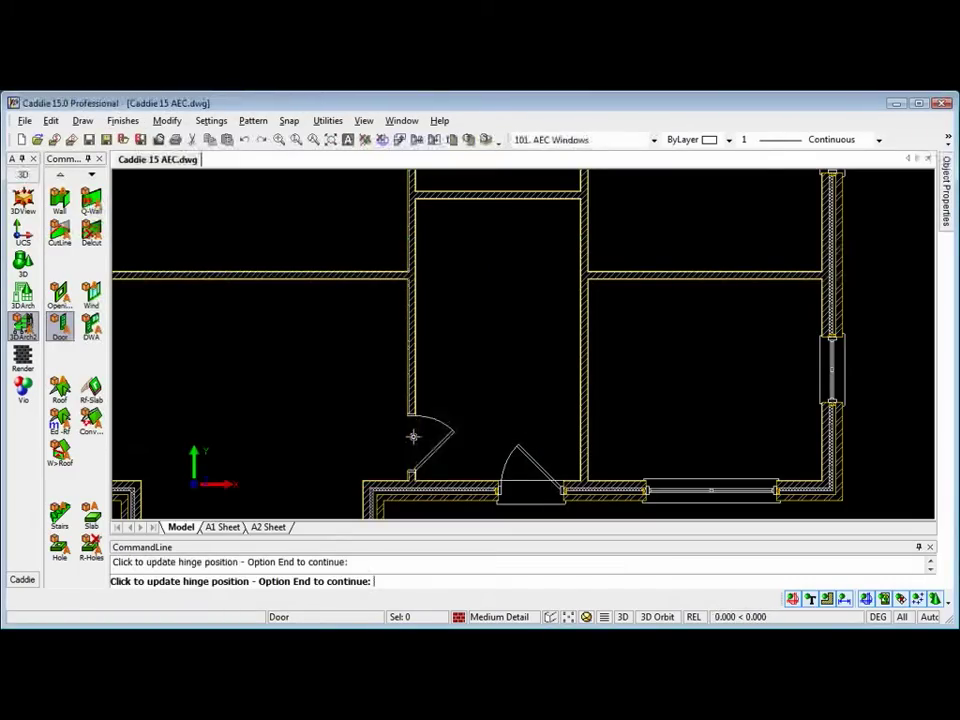
{"action": "left_click", "coordinate": [413, 436]}
{"action": "key", "text": "e"}
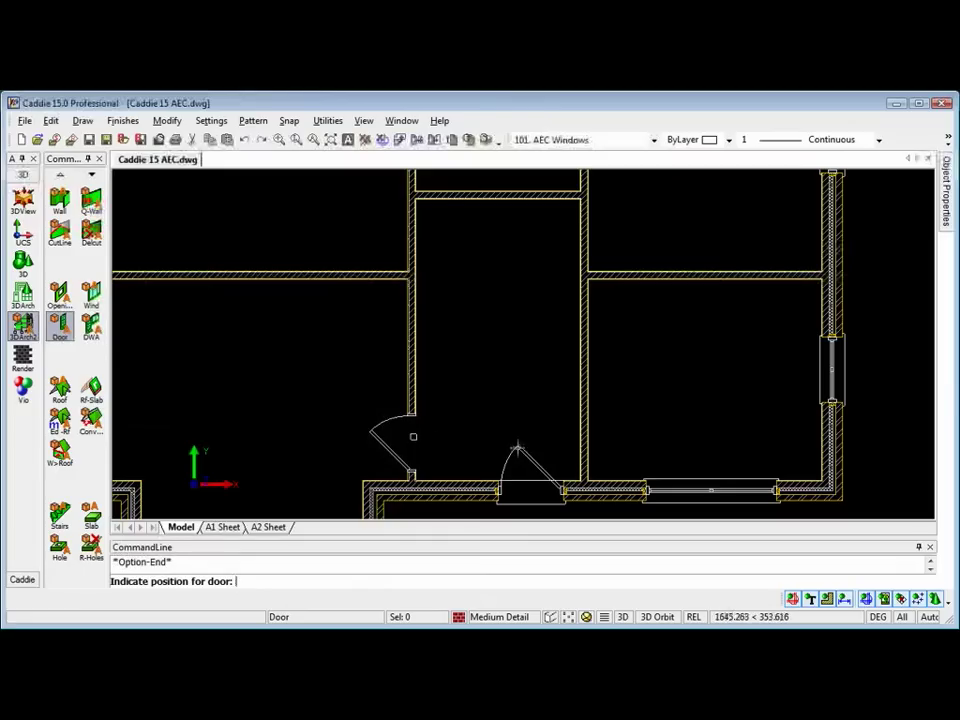
Add an internal door near the front end of the hallway's right wall, hinged at its upper end and opening into the right room
{"action": "left_click", "coordinate": [583, 462]}
{"action": "left_click", "coordinate": [583, 428]}
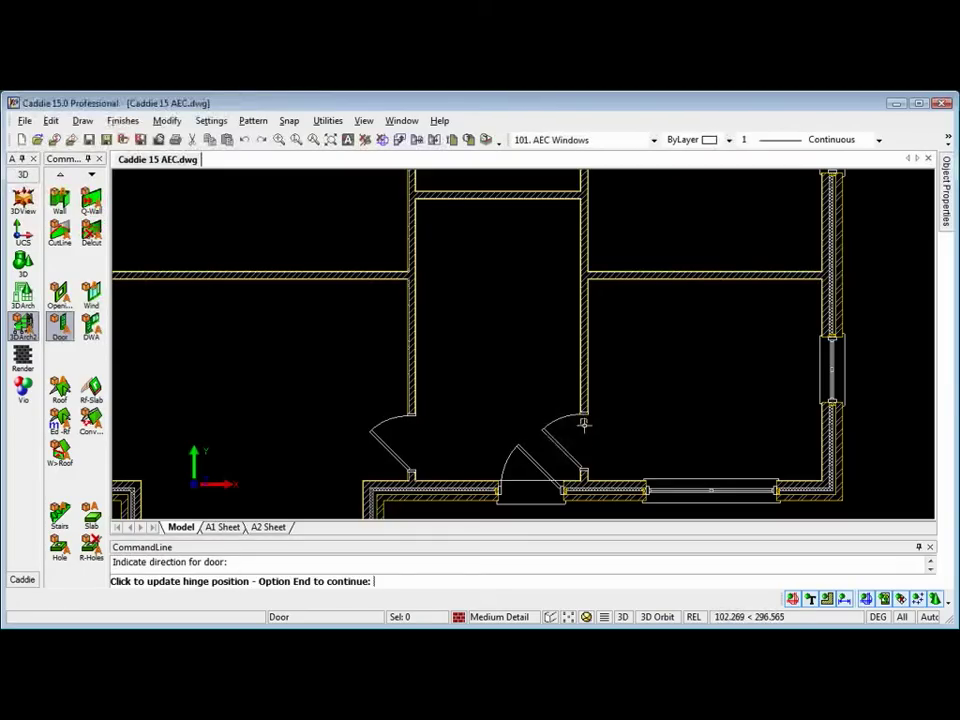
{"action": "left_click", "coordinate": [589, 443]}
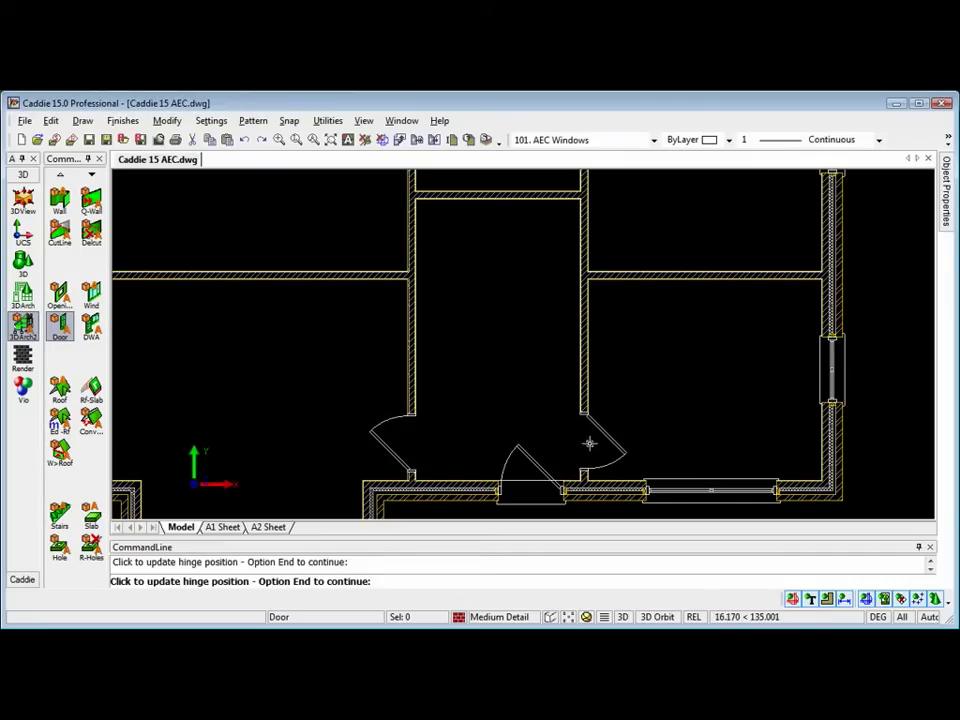
{"action": "key", "text": "e"}
Add internal doors from the hallway's rear end into the two rear rooms, the left hinged at its lower end, the right at its upper end
{"action": "left_click", "coordinate": [414, 260]}
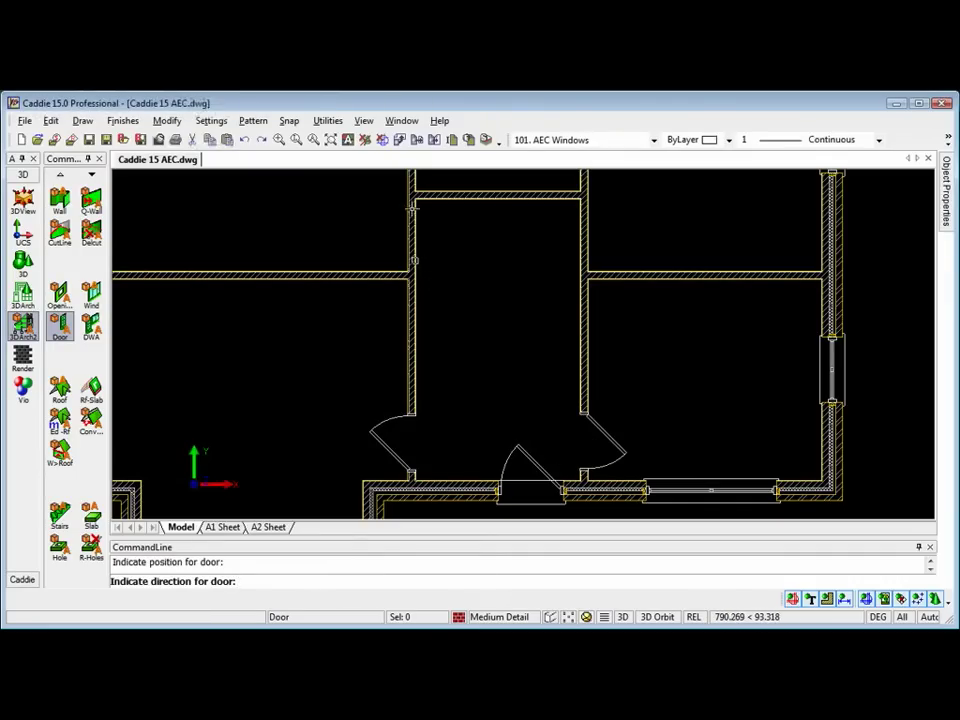
{"action": "left_click", "coordinate": [411, 212]}
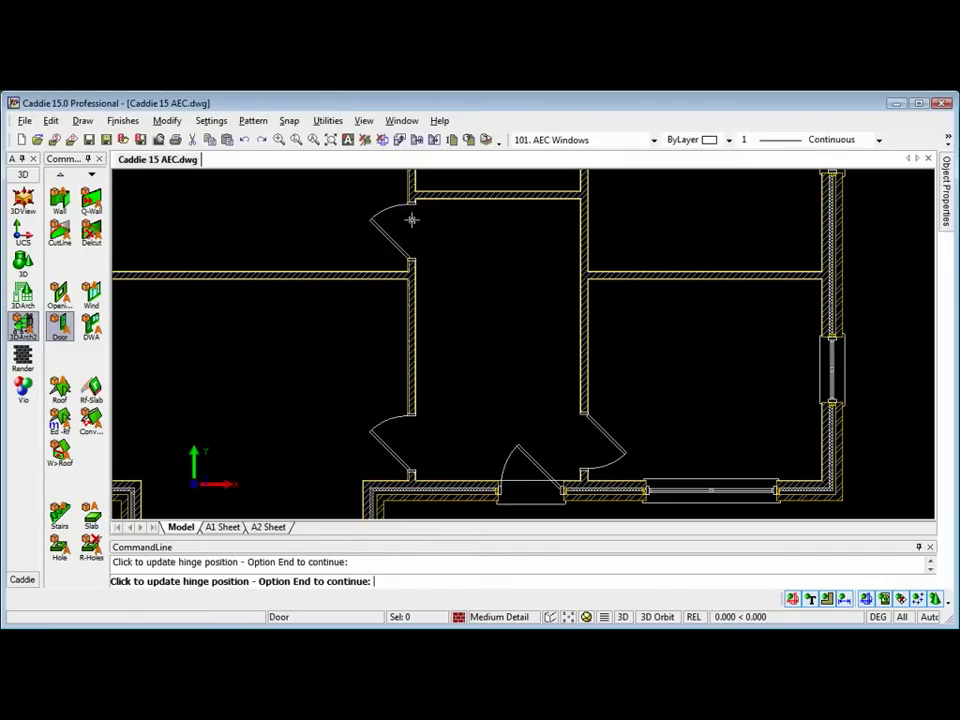
{"action": "key", "text": "e"}
{"action": "left_click", "coordinate": [584, 265]}
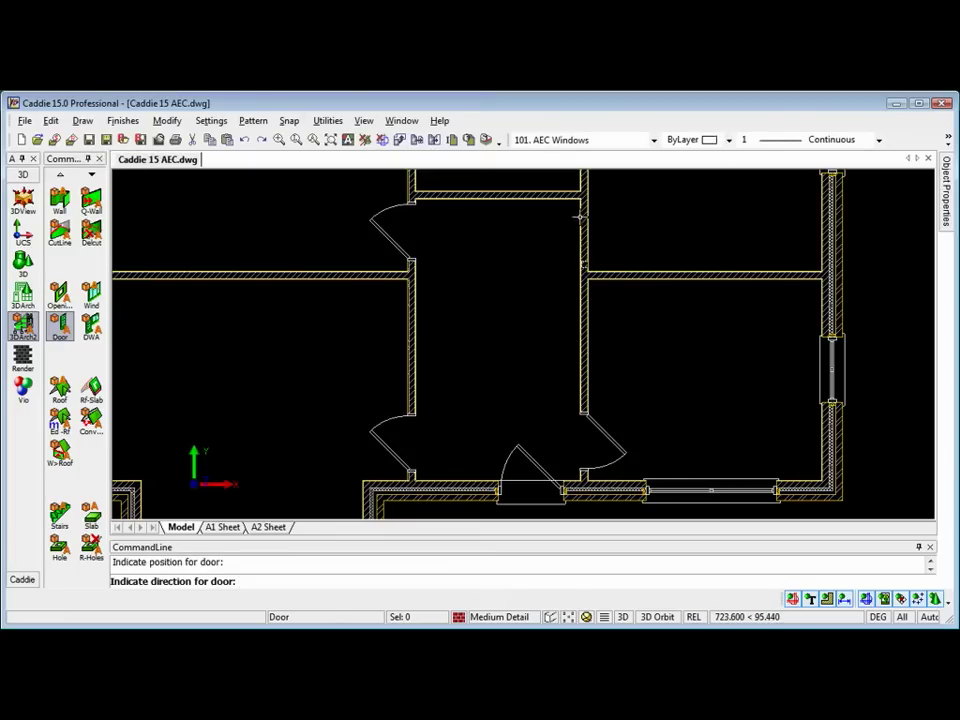
{"action": "left_click", "coordinate": [580, 216]}
{"action": "left_click", "coordinate": [579, 221]}
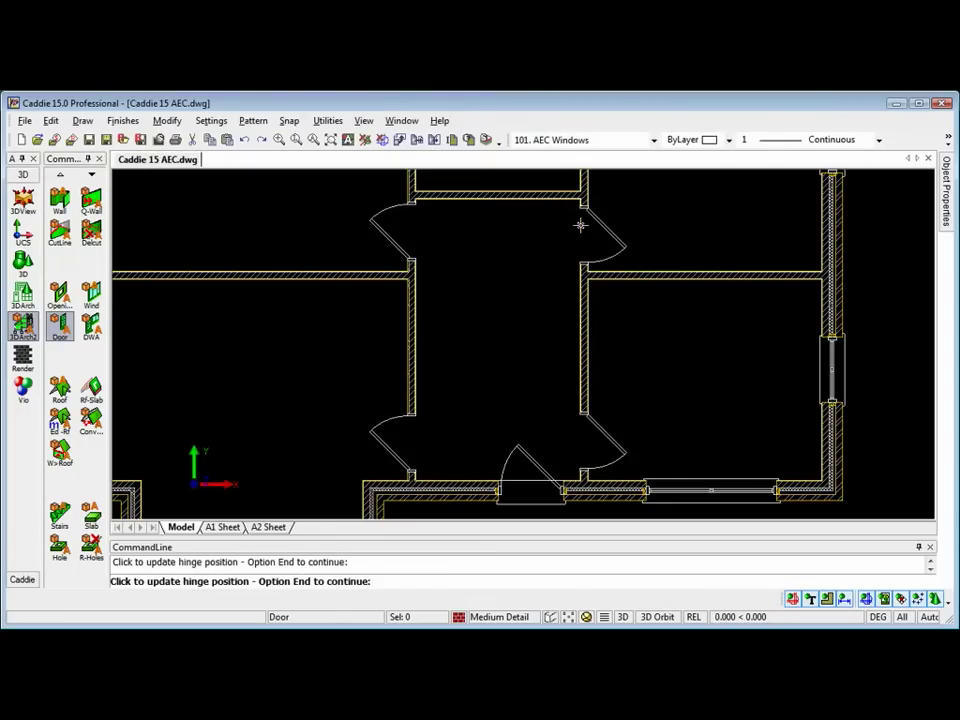
{"action": "key", "text": "e"}
Re-hang the front-left room's door so it is hinged at its upper end and opens into the room
{"action": "key", "text": "ctrl+z"}
{"action": "left_click", "coordinate": [394, 448]}
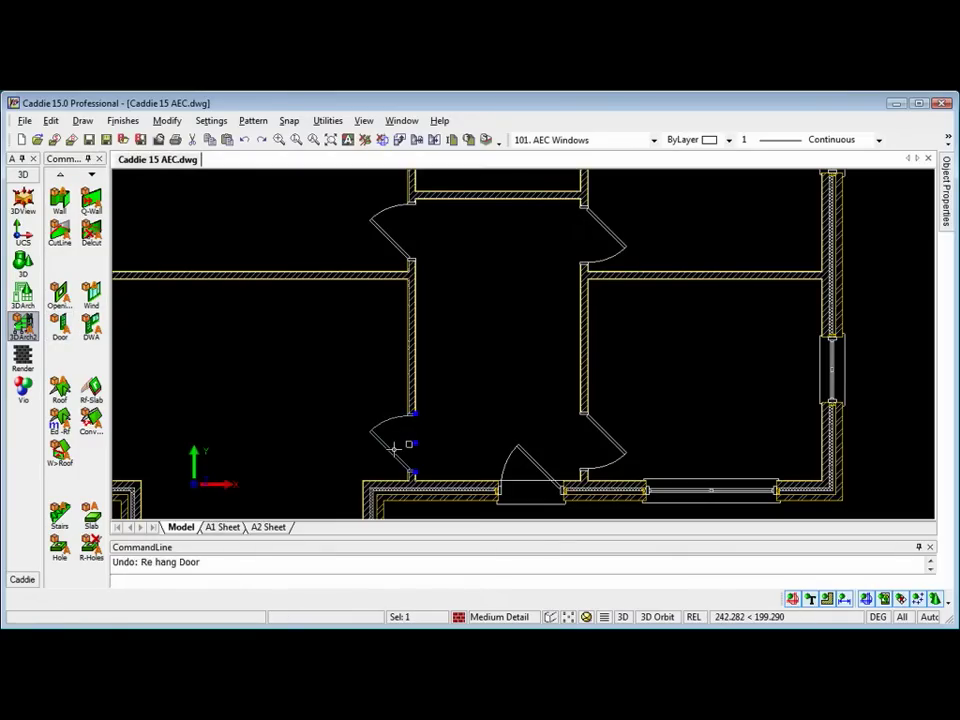
{"action": "right_click", "coordinate": [480, 313]}
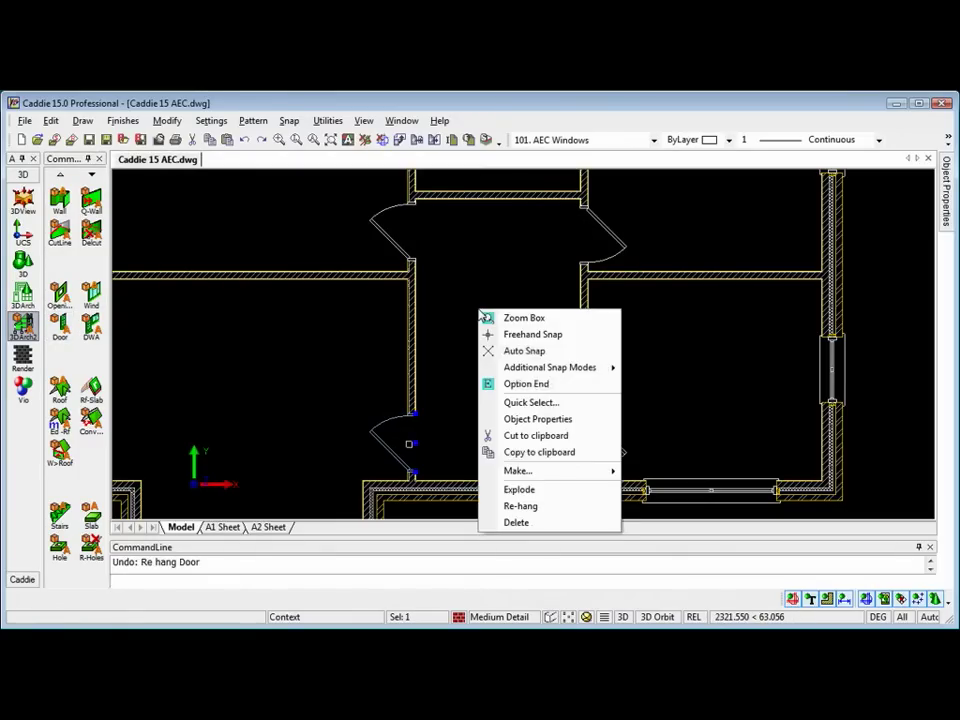
{"action": "left_click", "coordinate": [521, 506]}
{"action": "left_click", "coordinate": [400, 447]}
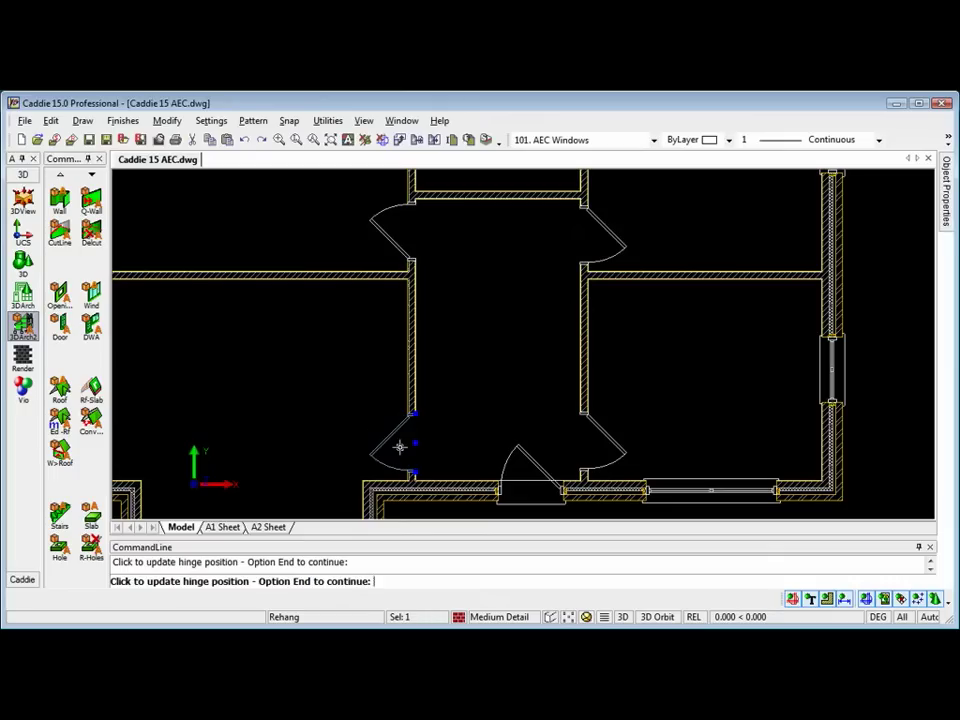
{"action": "left_click", "coordinate": [400, 447]}
{"action": "left_click", "coordinate": [400, 447]}
{"action": "left_click", "coordinate": [400, 447]}
{"action": "right_click", "coordinate": [400, 447]}
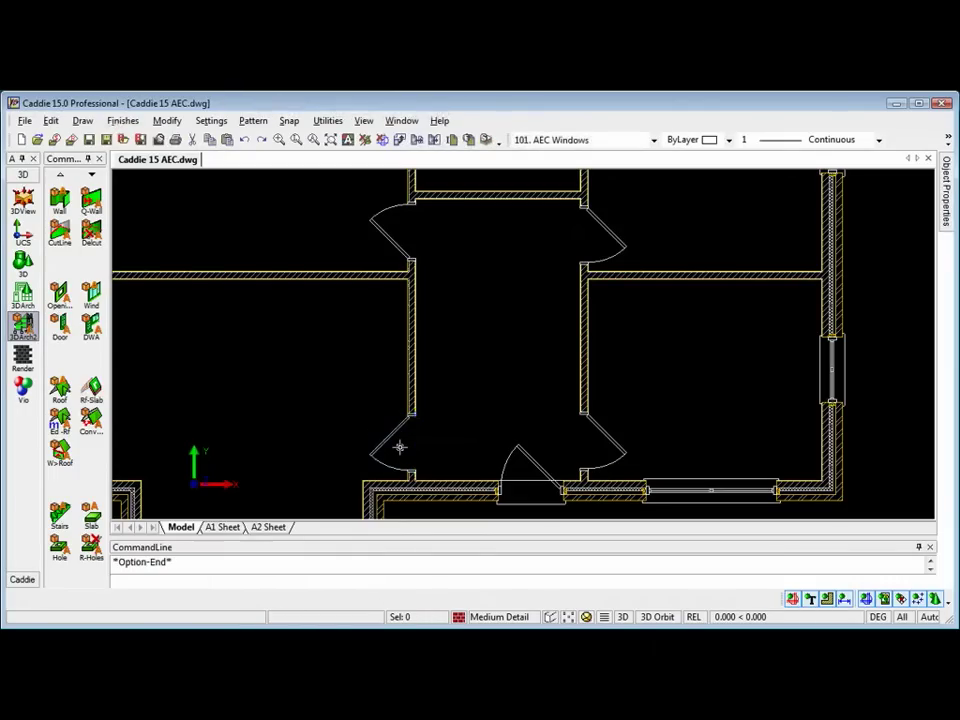
{"action": "key", "text": "Escape"}
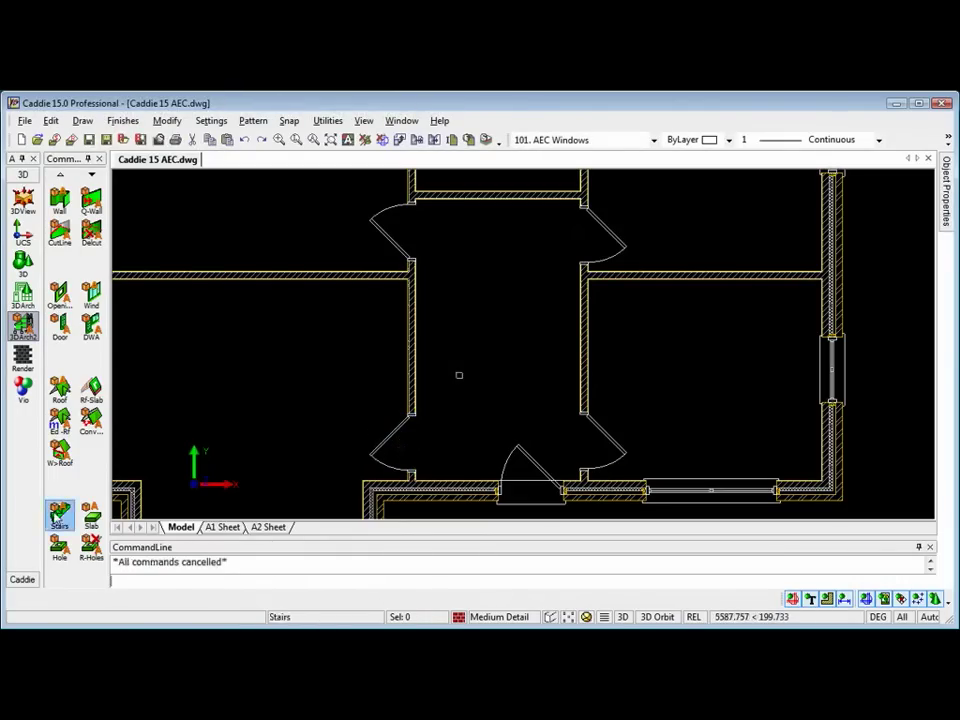
Add a 900 wide Multi-landing stair along the hallway's left wall, running toward the rear and ending in a quarter landing
{"action": "left_click", "coordinate": [72, 521]}
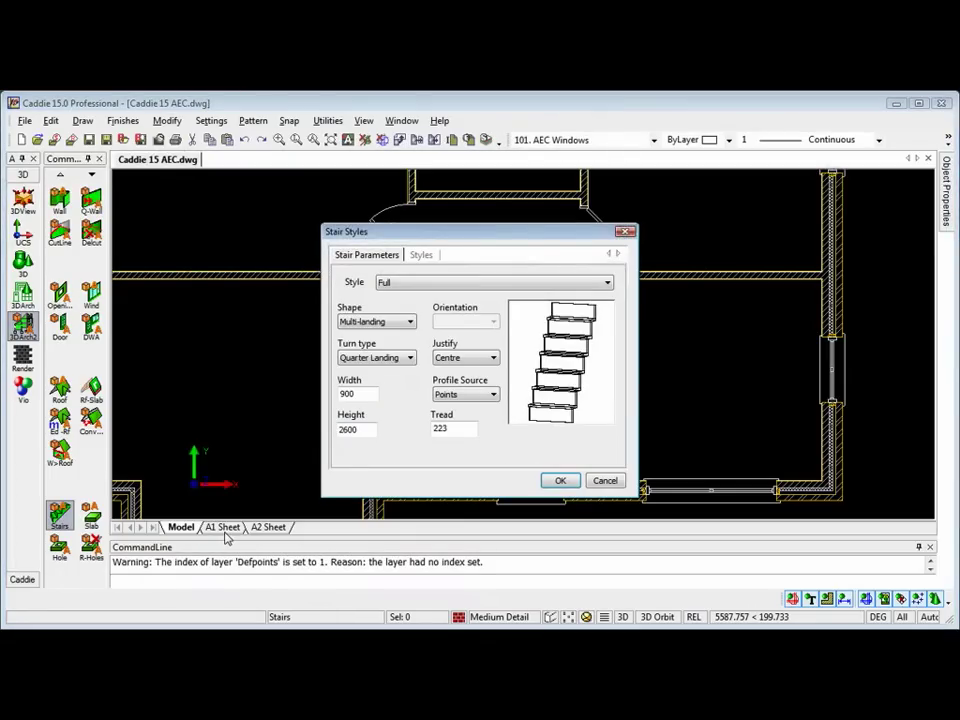
{"action": "left_click", "coordinate": [399, 323]}
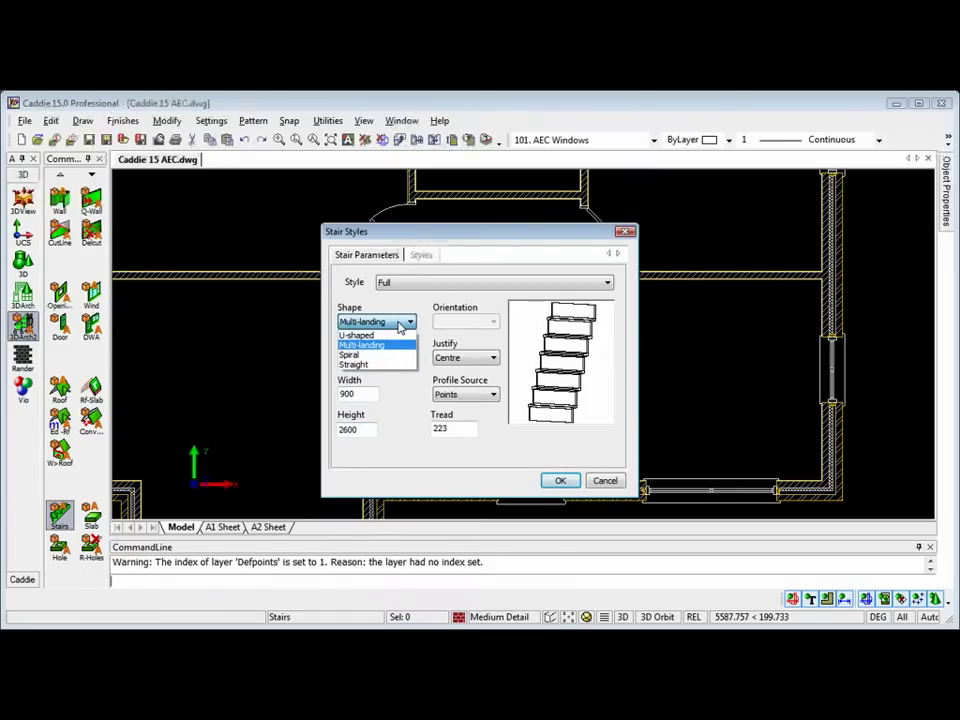
{"action": "left_click", "coordinate": [380, 345]}
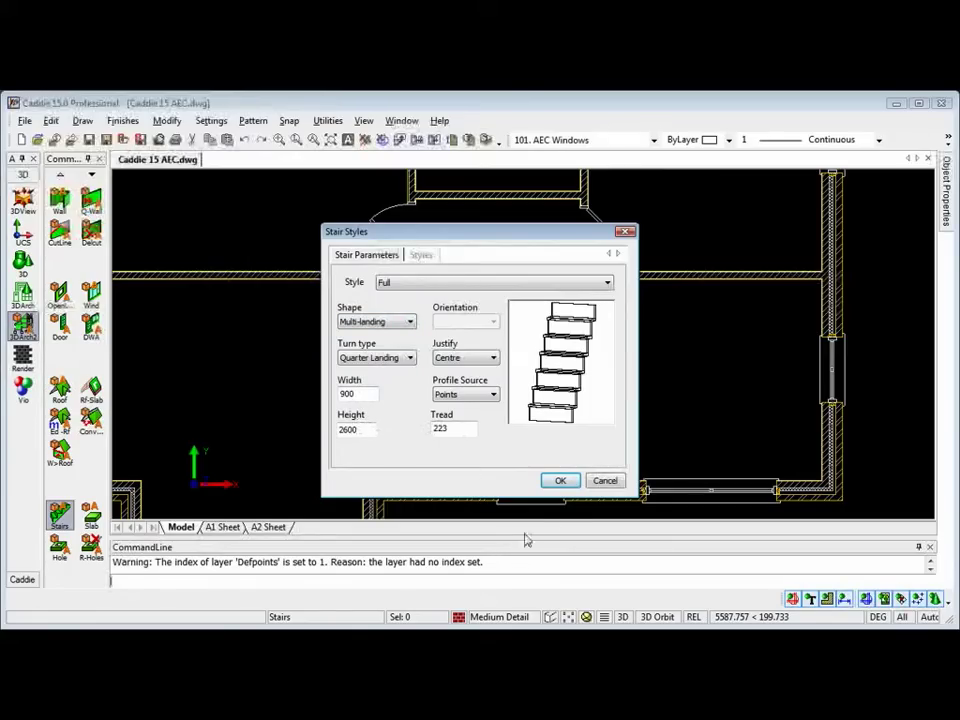
{"action": "left_click", "coordinate": [559, 481]}
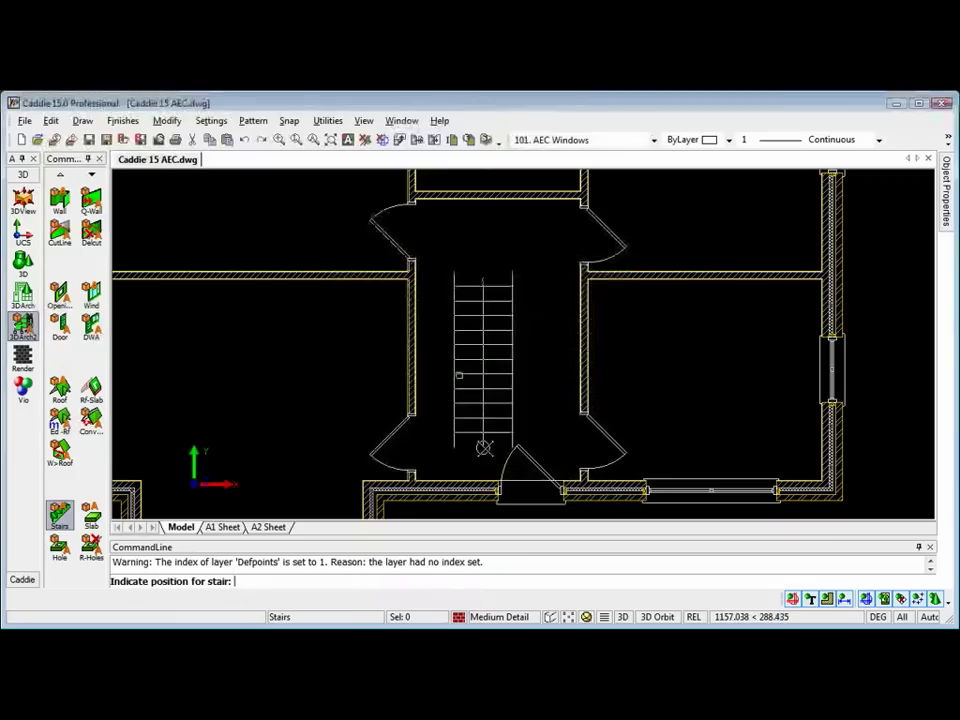
{"action": "left_click", "coordinate": [445, 404]}
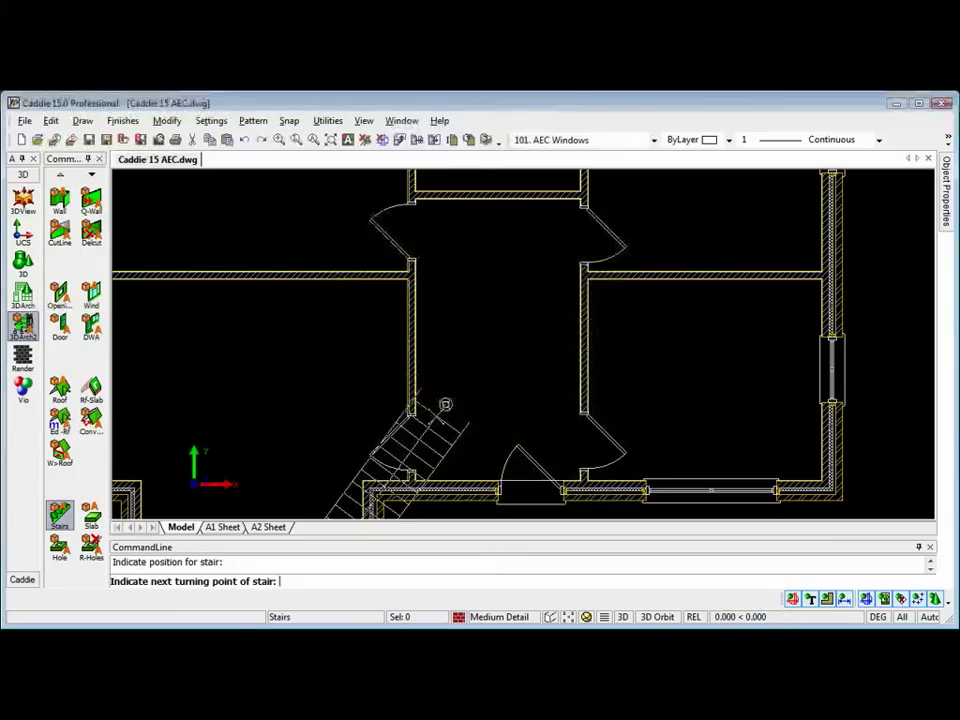
{"action": "left_click", "coordinate": [442, 230]}
{"action": "right_click", "coordinate": [577, 229]}
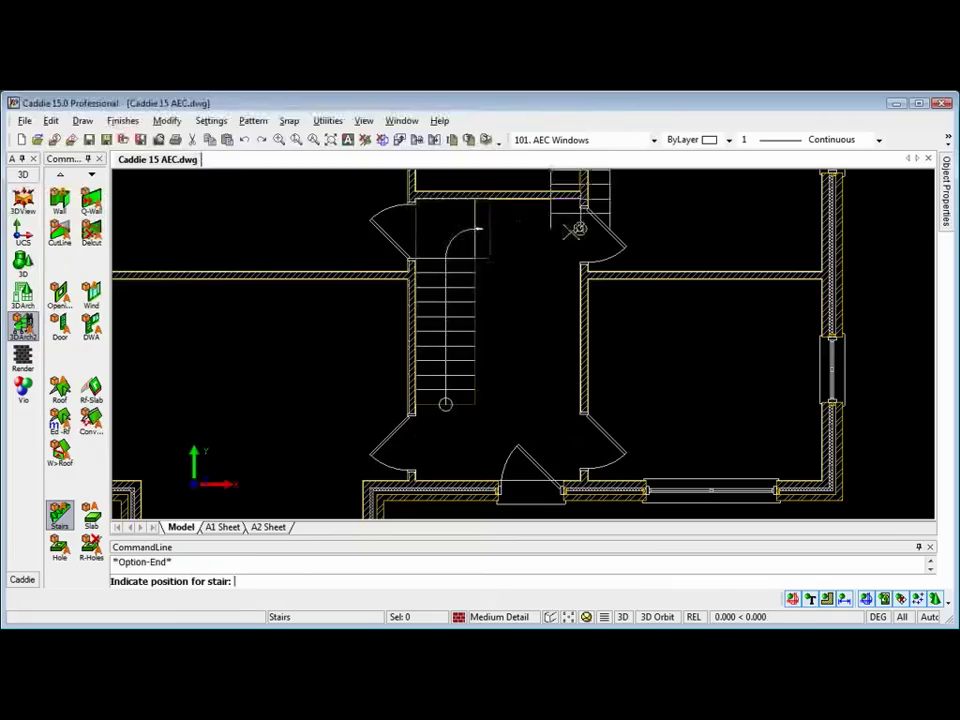
{"action": "key", "text": "Escape"}
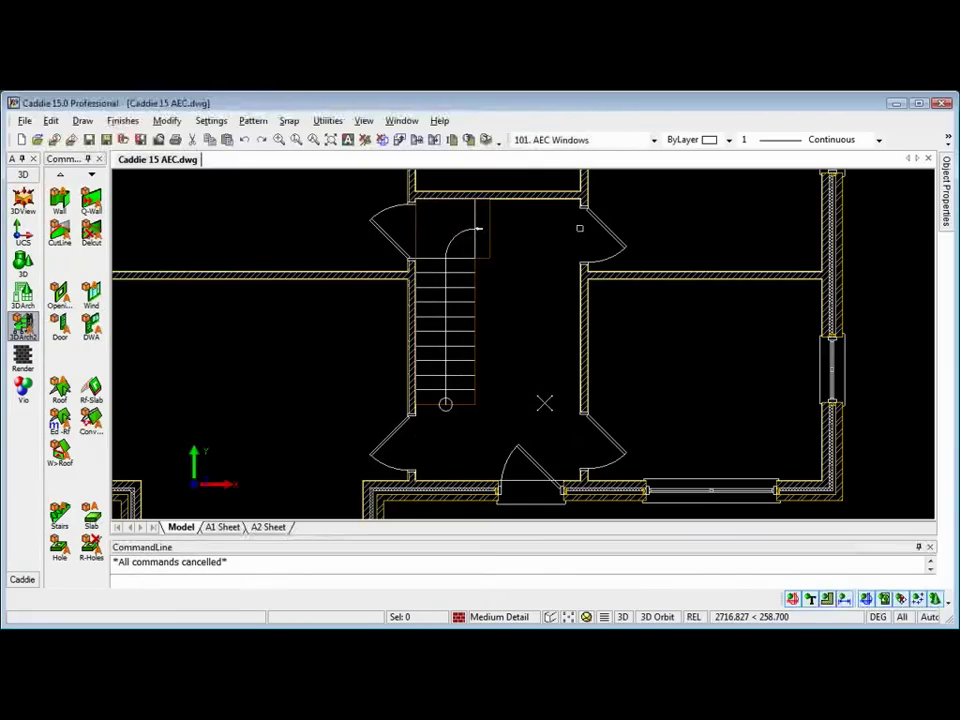
Undo the last roof and create one over the whole house with pitch 35, overhang 300 and base height 5200
{"action": "key", "text": "ctrl+z"}
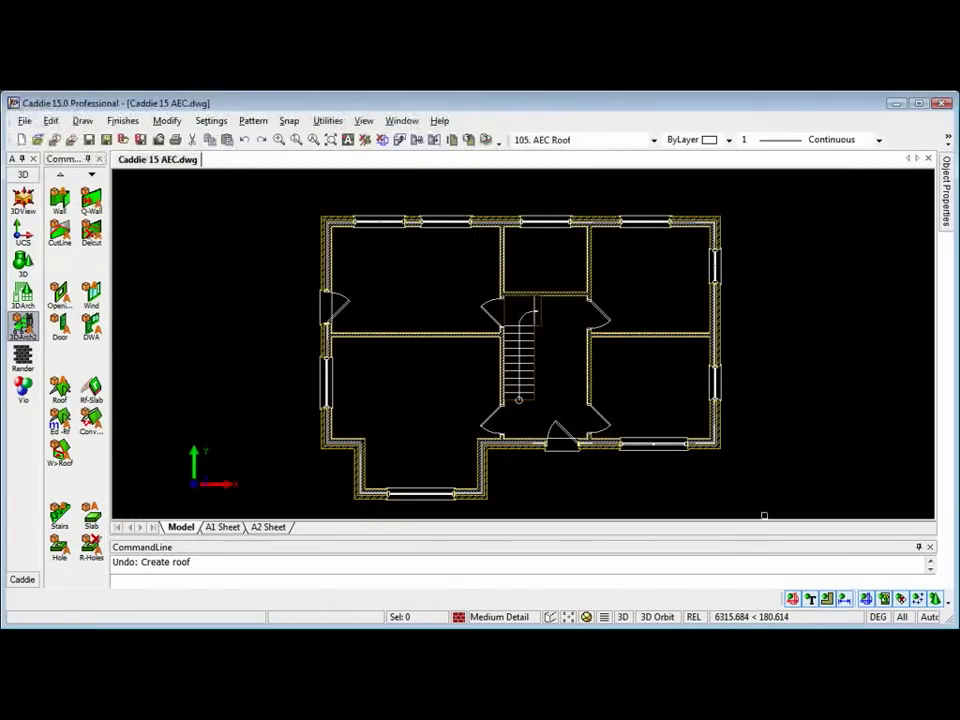
{"action": "left_click", "coordinate": [58, 395]}
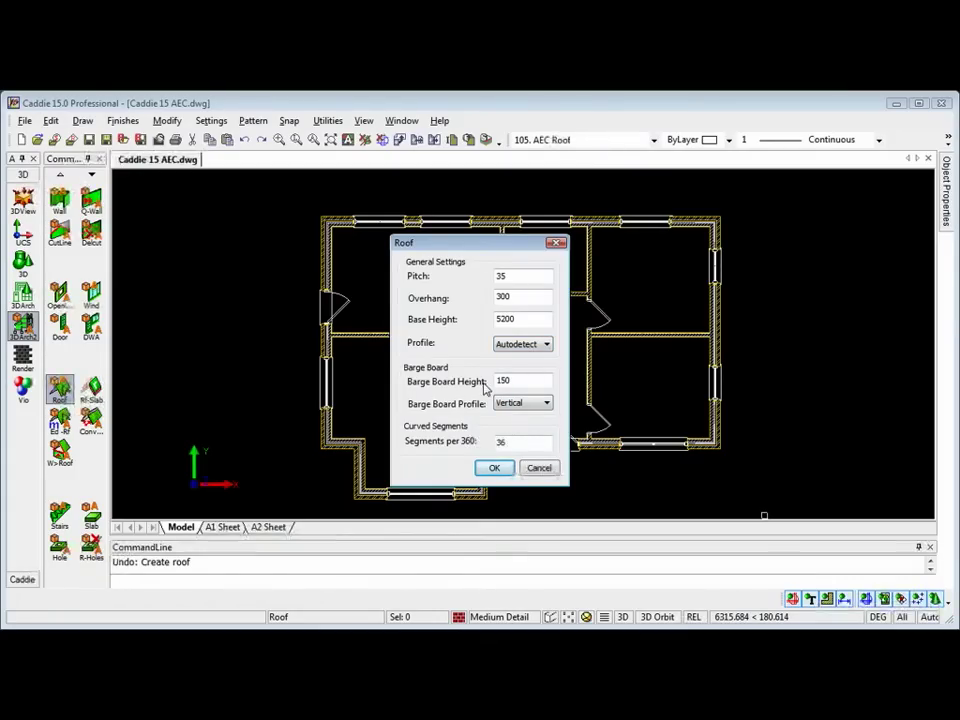
{"action": "left_click", "coordinate": [495, 469]}
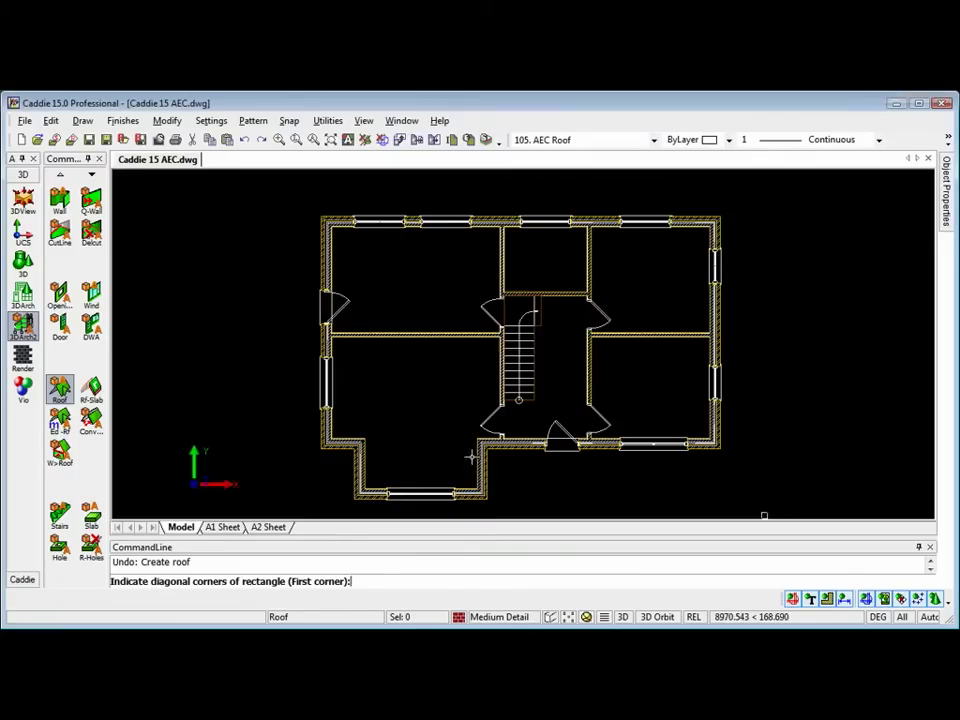
{"action": "left_click", "coordinate": [275, 200]}
{"action": "left_click", "coordinate": [754, 512]}
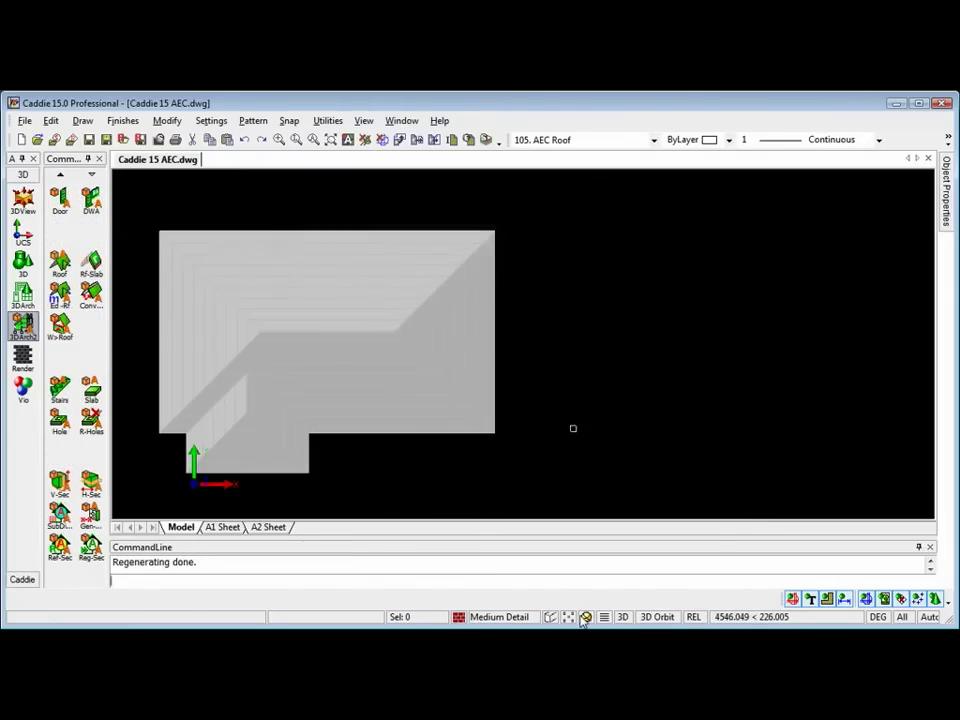
Display the model as 2D Wireframe and create a vertical Quick Section through the staircase, extending past the left wall, placed beside the plan
{"action": "left_click", "coordinate": [585, 618]}
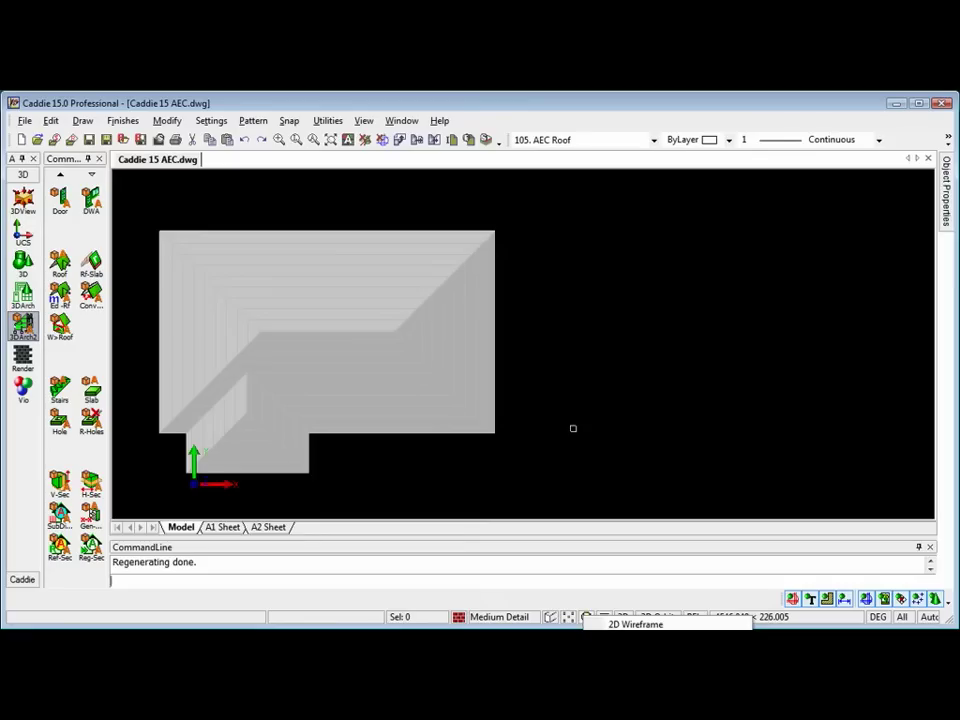
{"action": "left_click", "coordinate": [635, 624]}
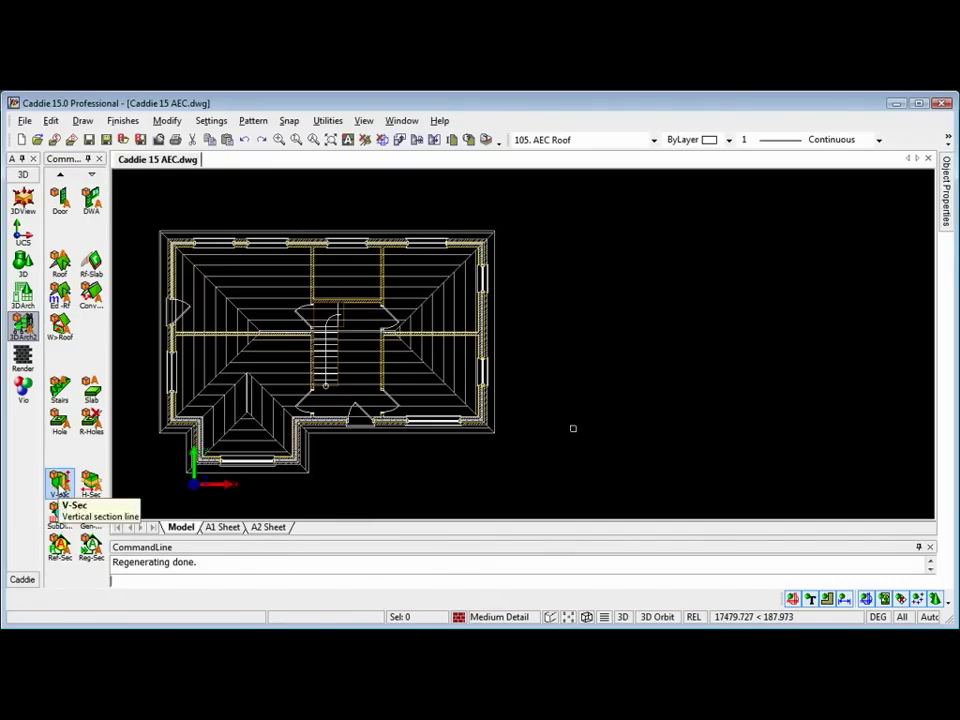
{"action": "left_click", "coordinate": [60, 484]}
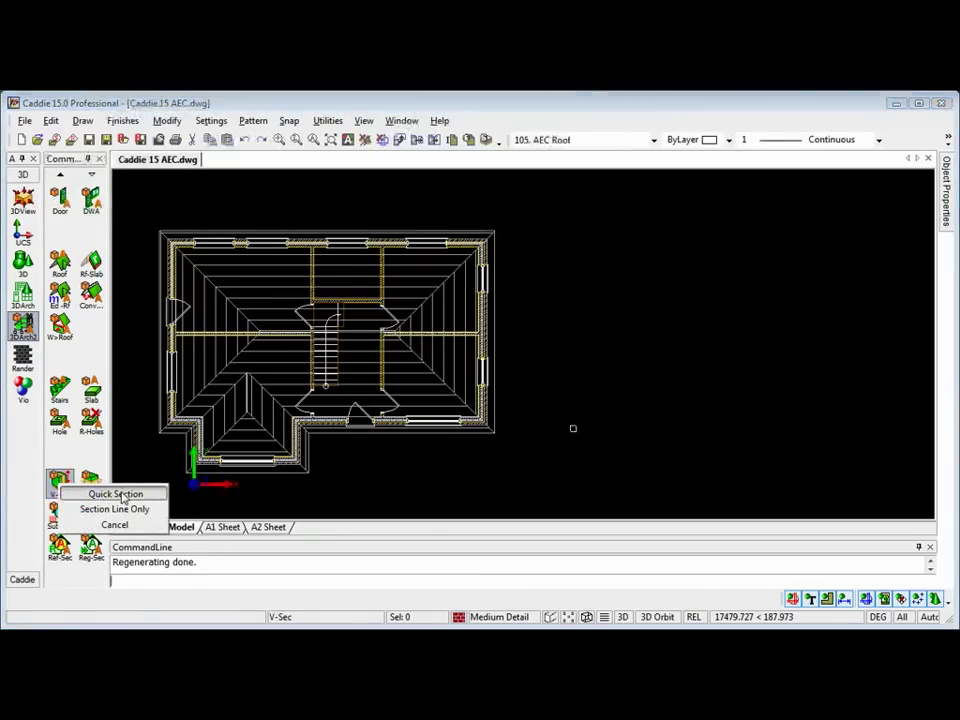
{"action": "left_click", "coordinate": [100, 493]}
{"action": "left_click", "coordinate": [327, 491]}
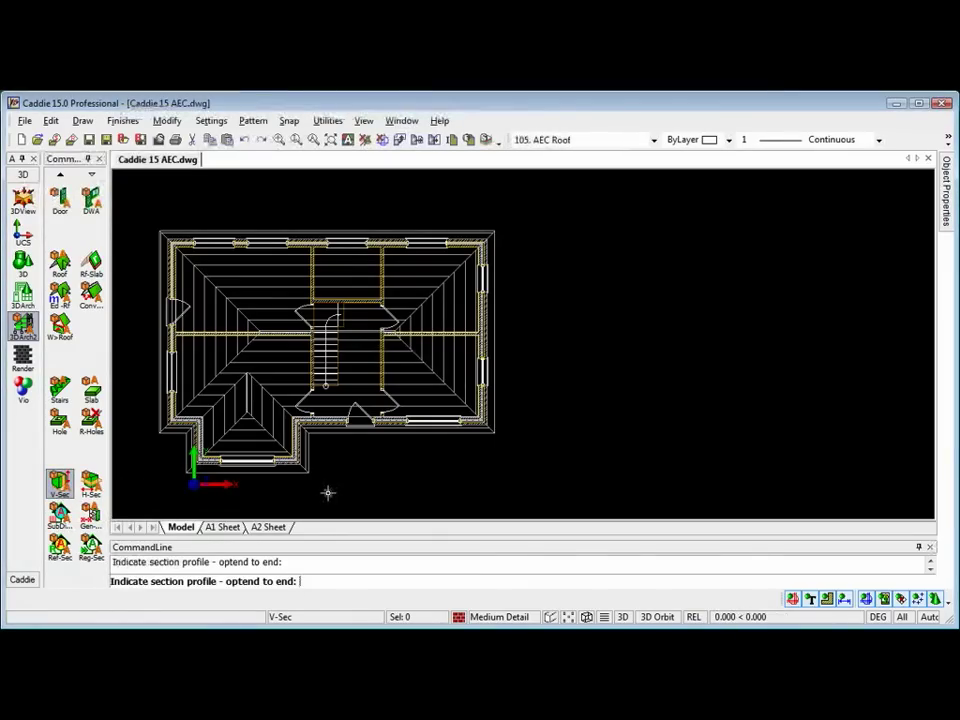
{"action": "left_click", "coordinate": [332, 216]}
{"action": "right_click", "coordinate": [334, 217]}
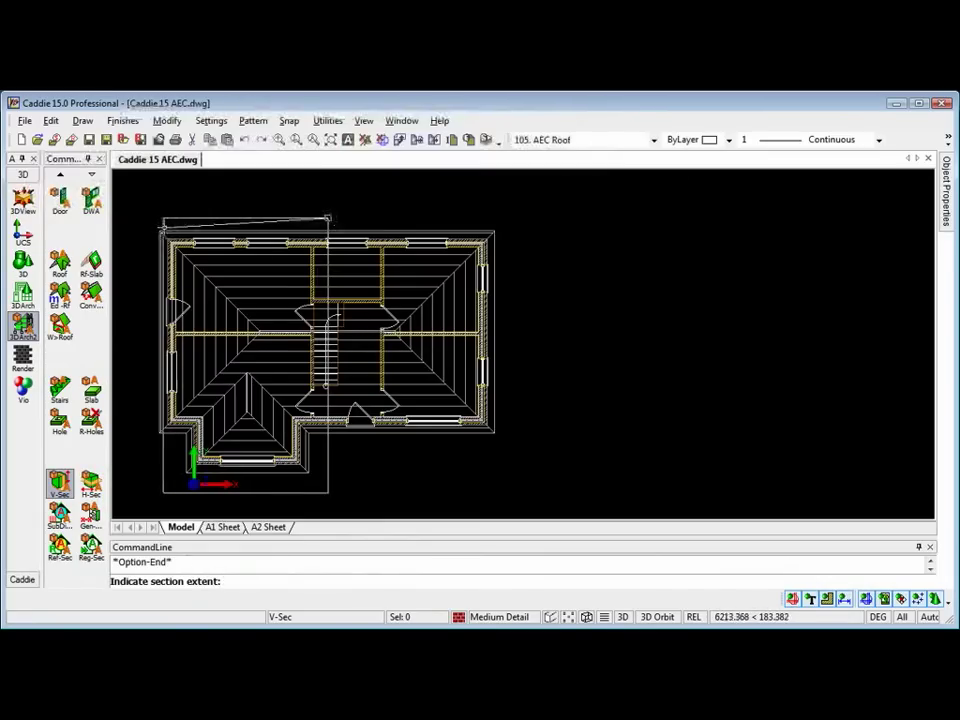
{"action": "left_click", "coordinate": [150, 225]}
{"action": "left_click", "coordinate": [609, 447]}
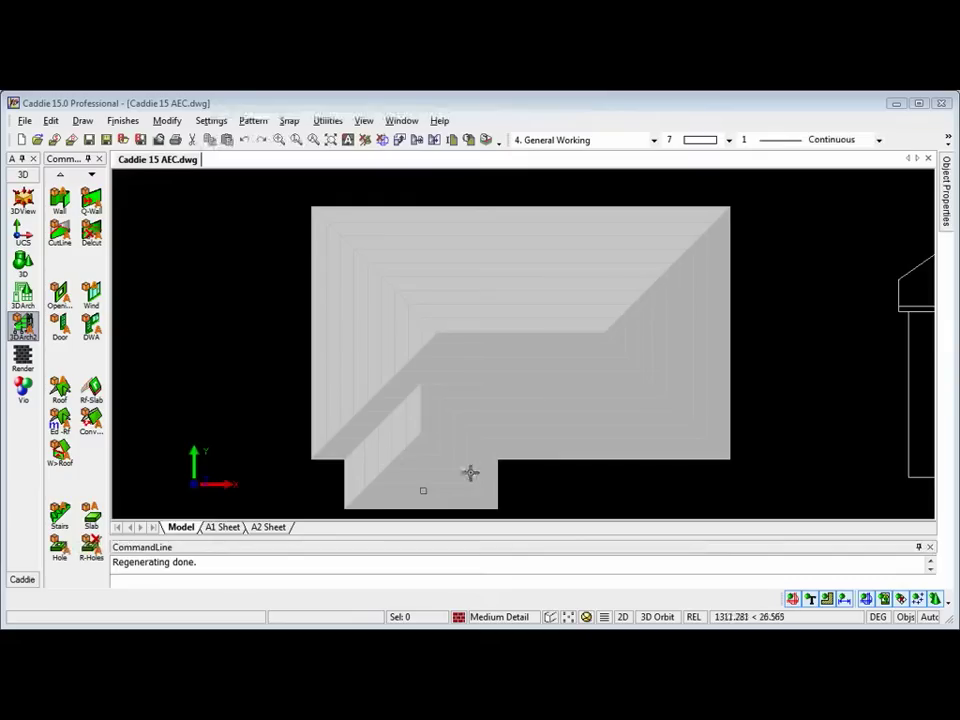
Change the roof segment over the front projection to a Bonnet Hip with a hip height of 5800
{"action": "left_click", "coordinate": [60, 421]}
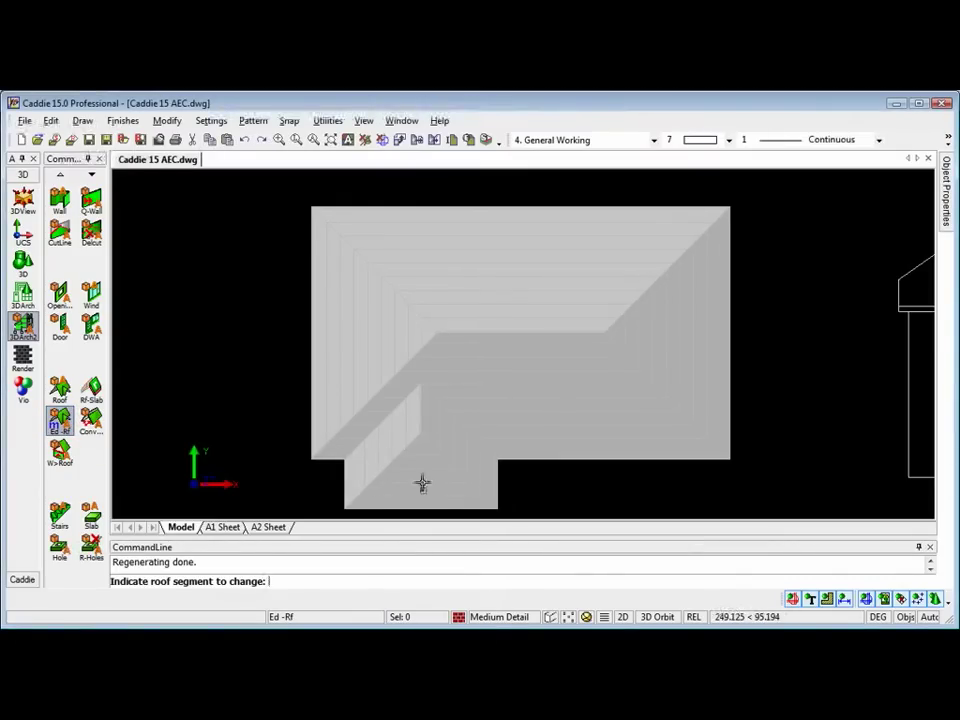
{"action": "left_click", "coordinate": [422, 483]}
{"action": "left_click", "coordinate": [544, 362]}
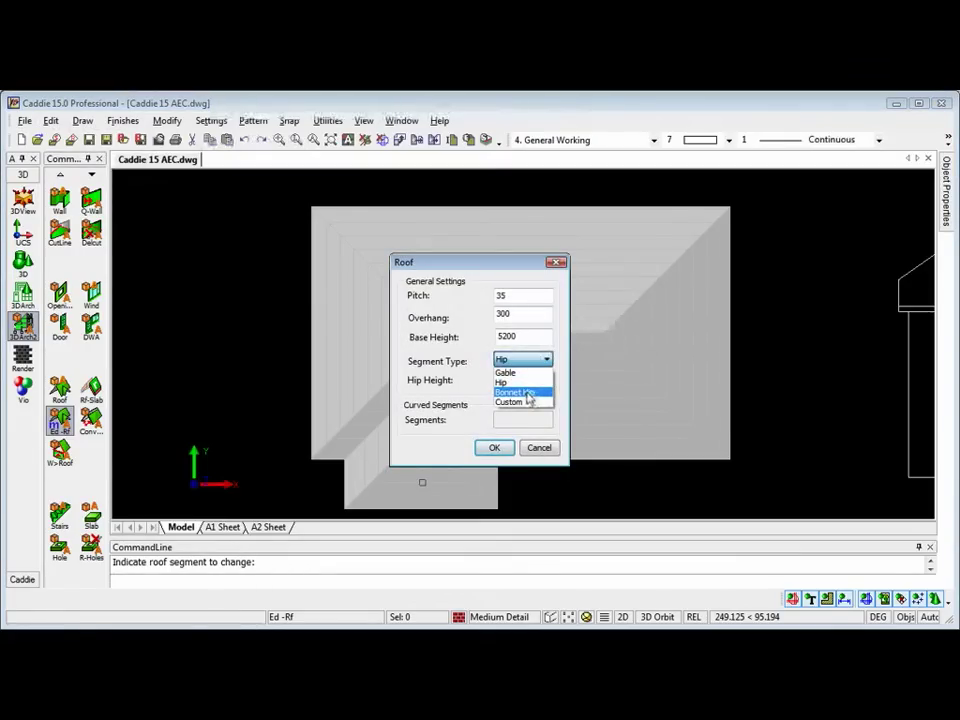
{"action": "left_click", "coordinate": [528, 396]}
{"action": "left_click", "coordinate": [531, 381]}
{"action": "type", "text": "5800"}
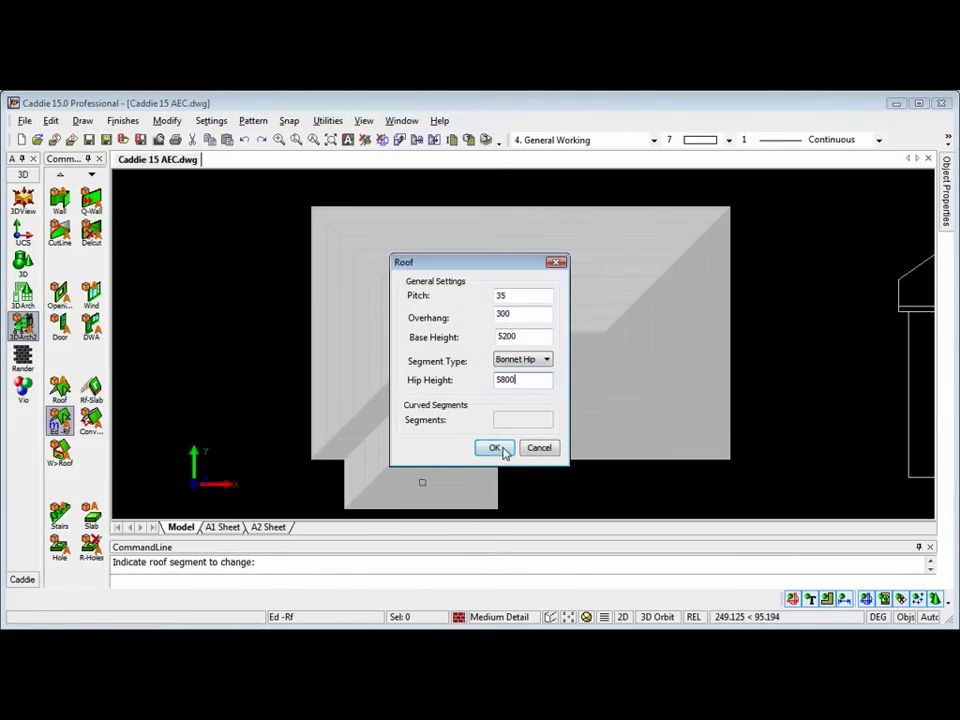
{"action": "left_click", "coordinate": [497, 447]}
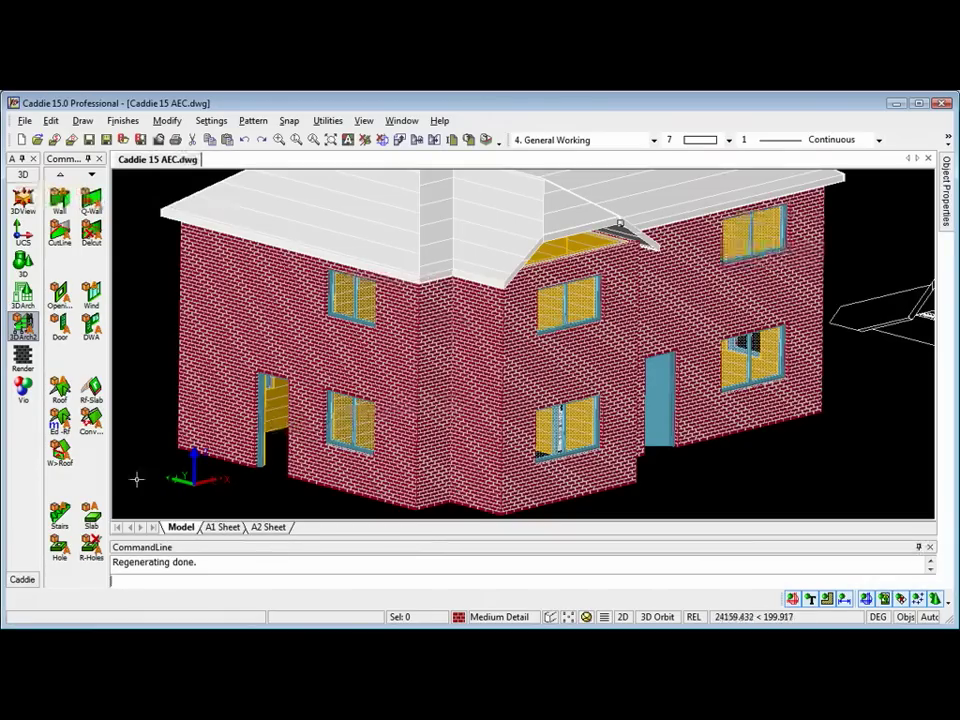
Extend the front projection's wall up to the underside of the roof with the Wall to Roof command
{"action": "left_click", "coordinate": [60, 452]}
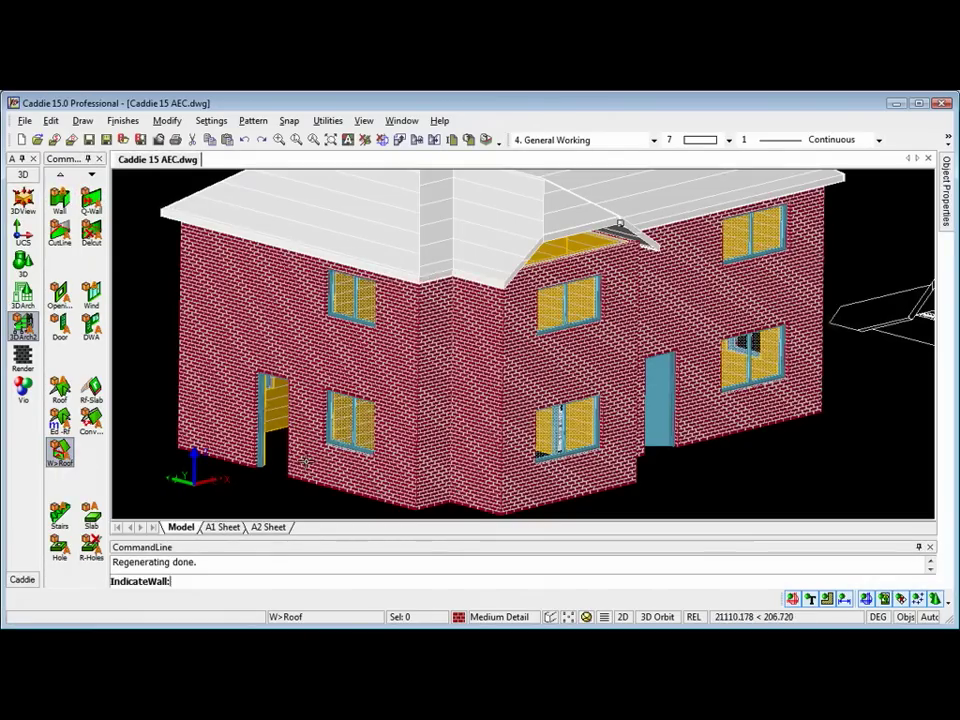
{"action": "left_click", "coordinate": [469, 365]}
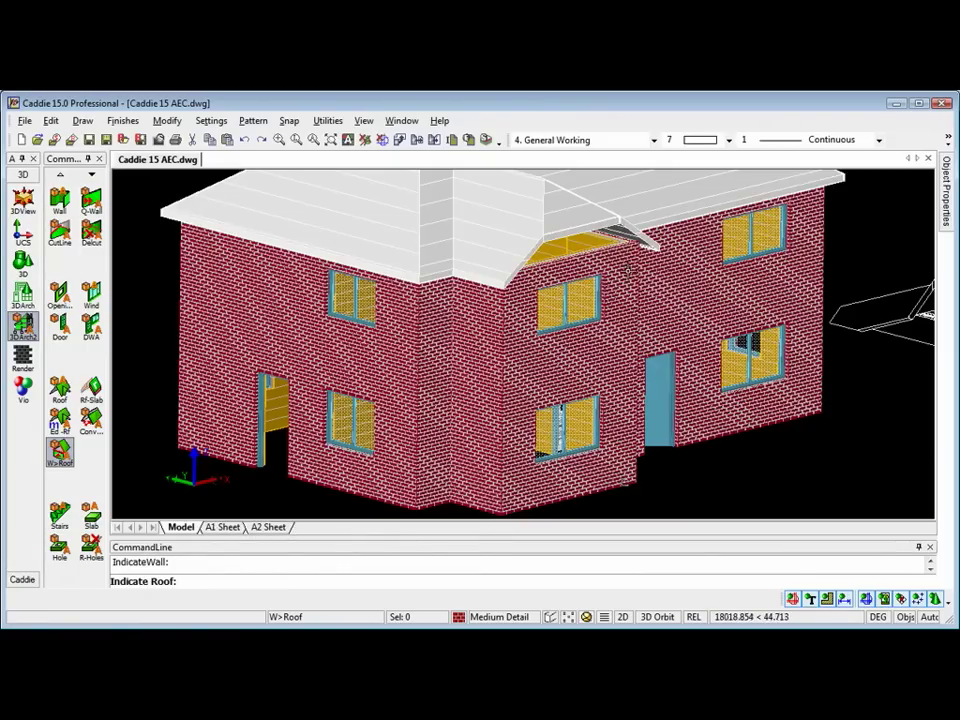
{"action": "left_click", "coordinate": [595, 210]}
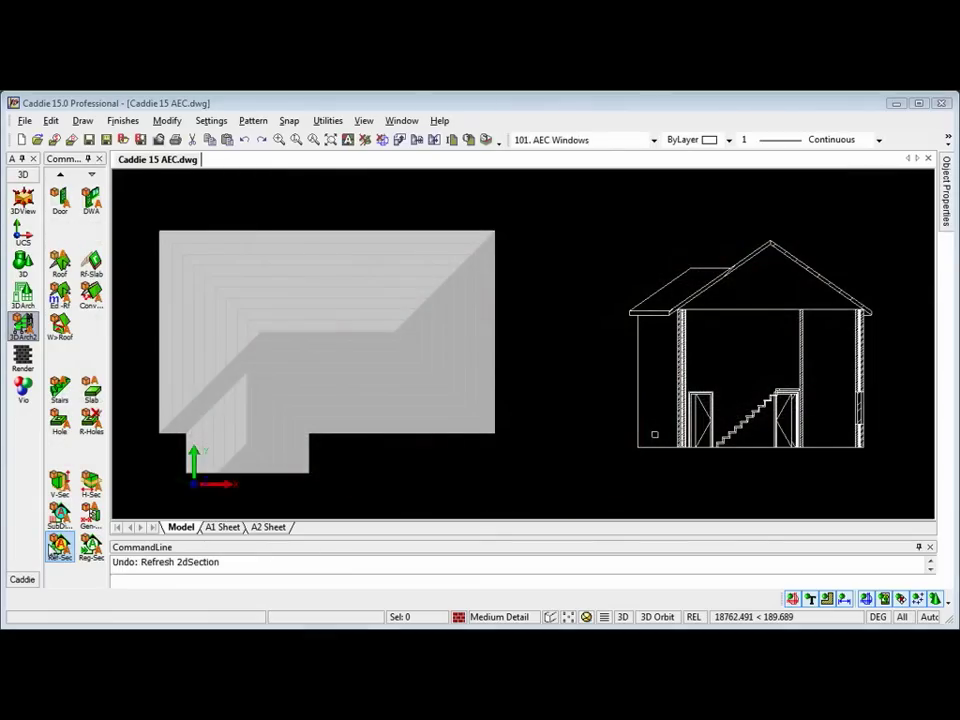
Refresh the 2D section beside the plan so it matches the edited model
{"action": "left_click", "coordinate": [59, 544]}
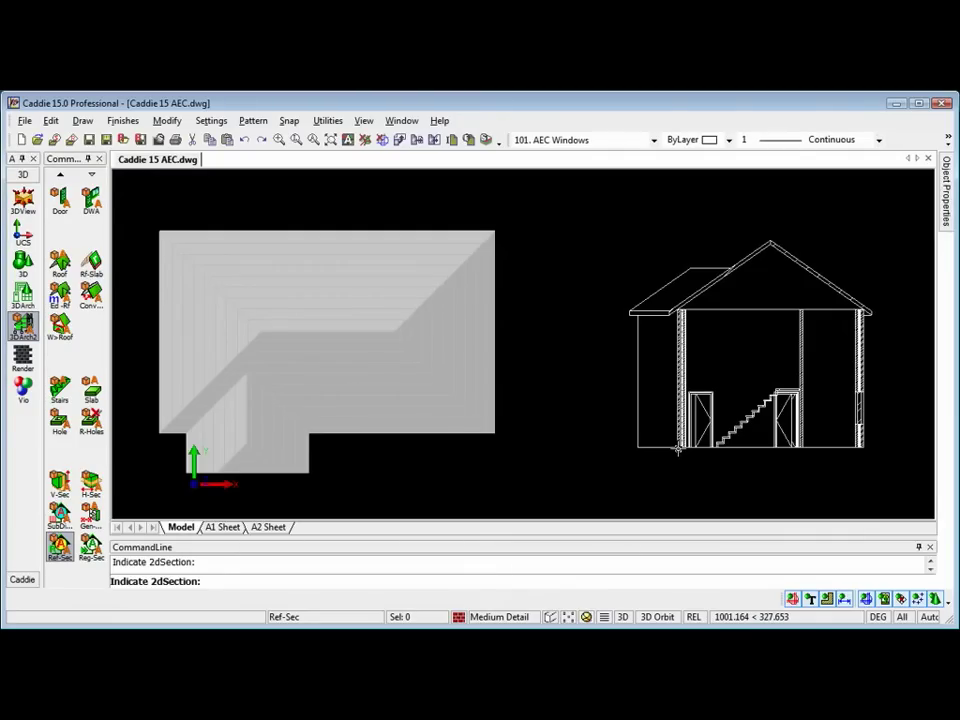
{"action": "left_click", "coordinate": [677, 451]}
{"action": "left_click", "coordinate": [677, 451]}
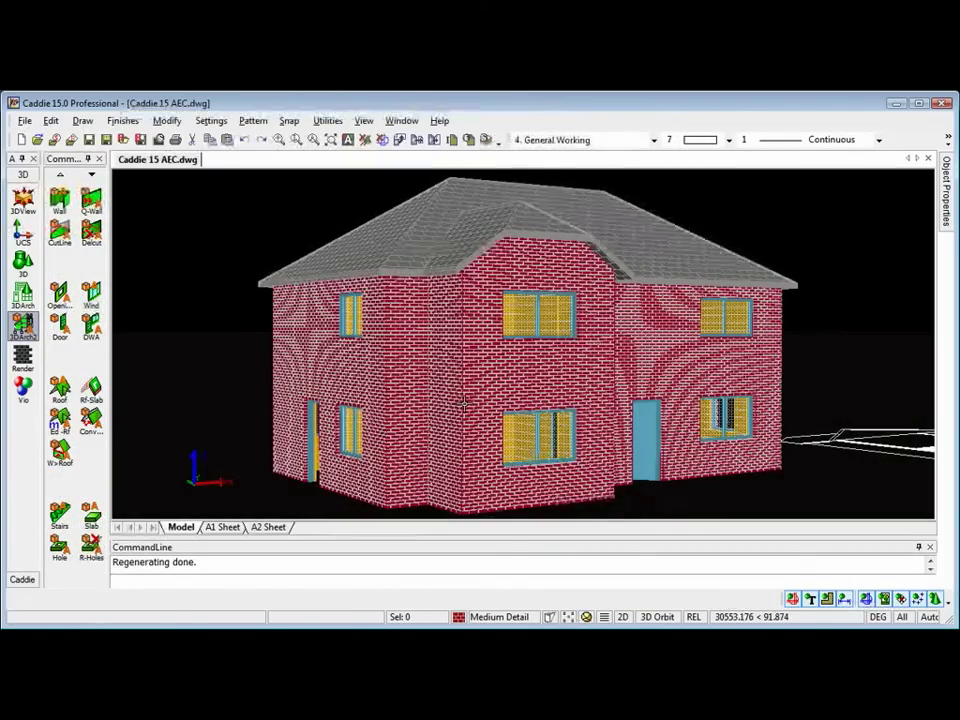
Render the full perspective view of the house to the screen at High quality with advanced finishes enabled, using the Vio renderer
{"action": "middle_click_drag", "start_coordinate": [414, 423], "coordinate": [597, 438]}
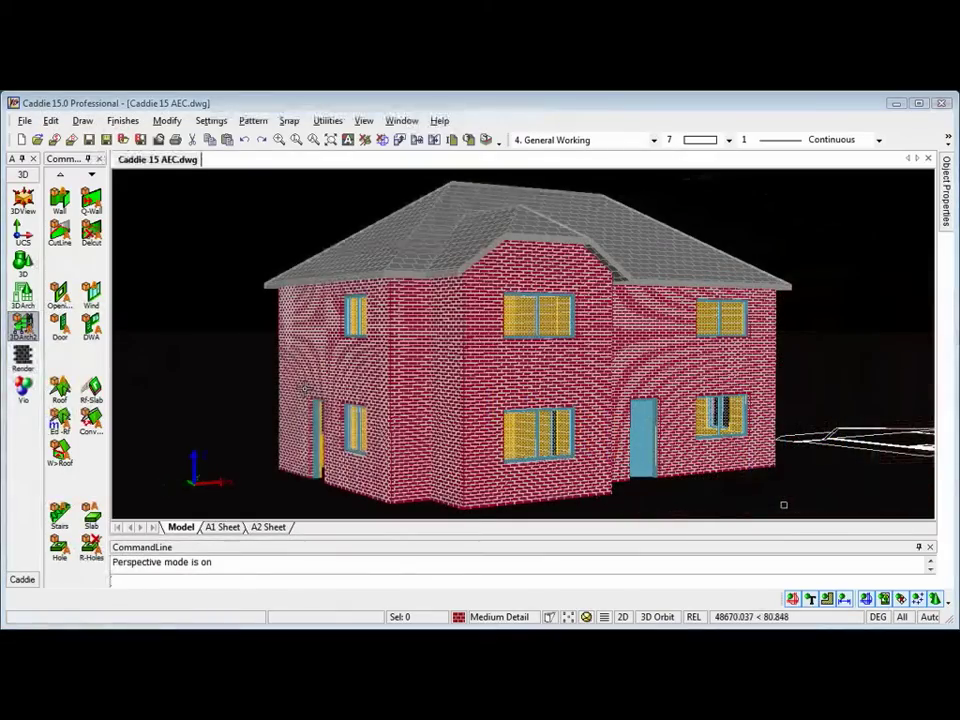
{"action": "left_click", "coordinate": [22, 390]}
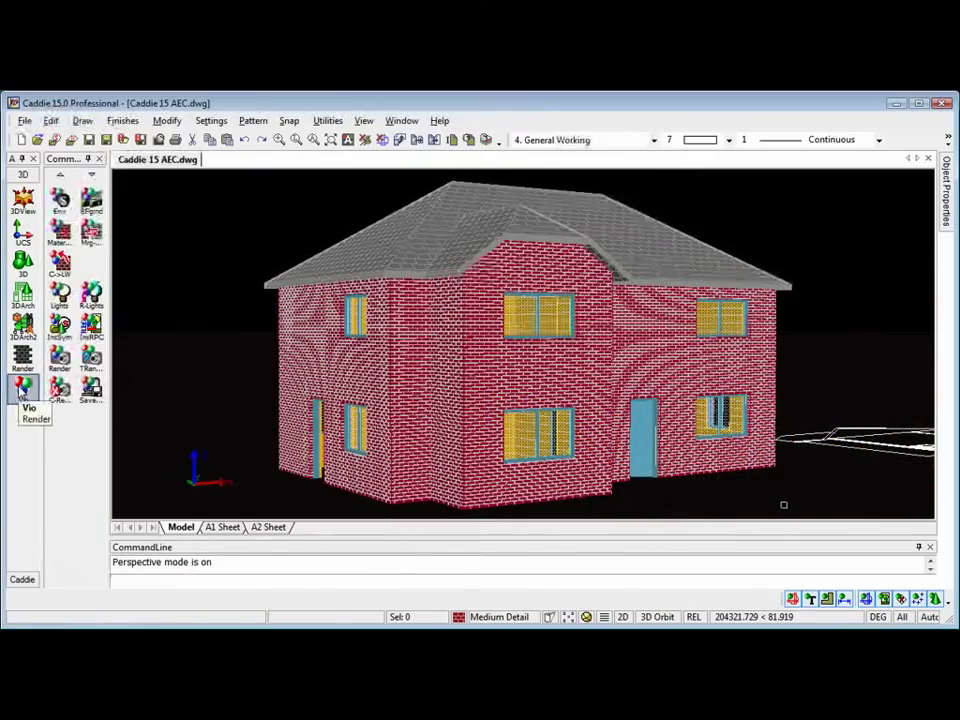
{"action": "left_click", "coordinate": [22, 390]}
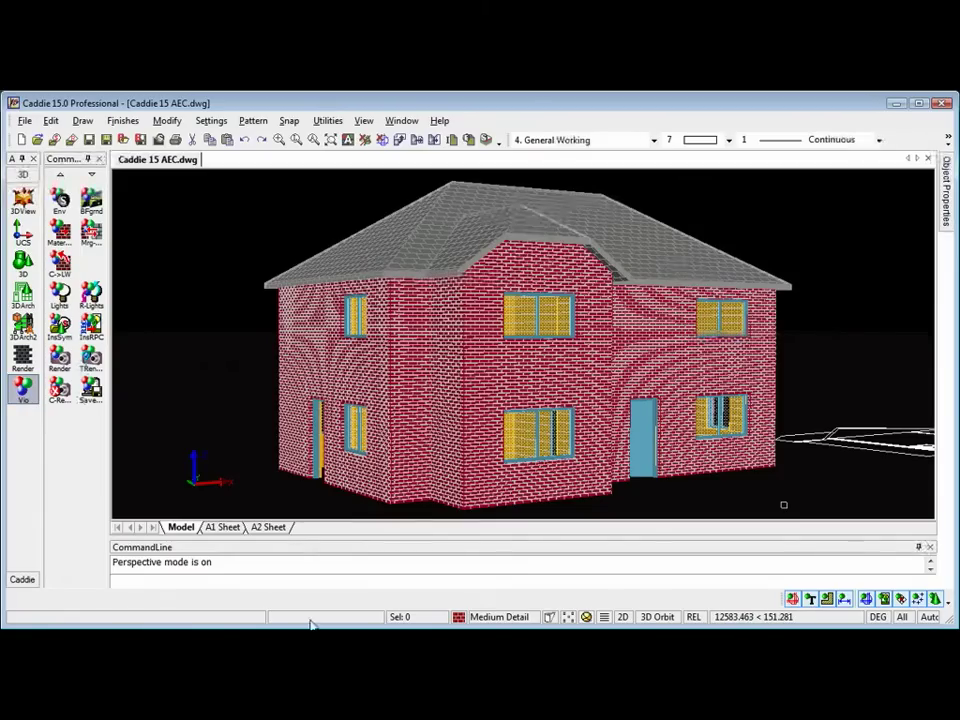
{"action": "left_click", "coordinate": [58, 360]}
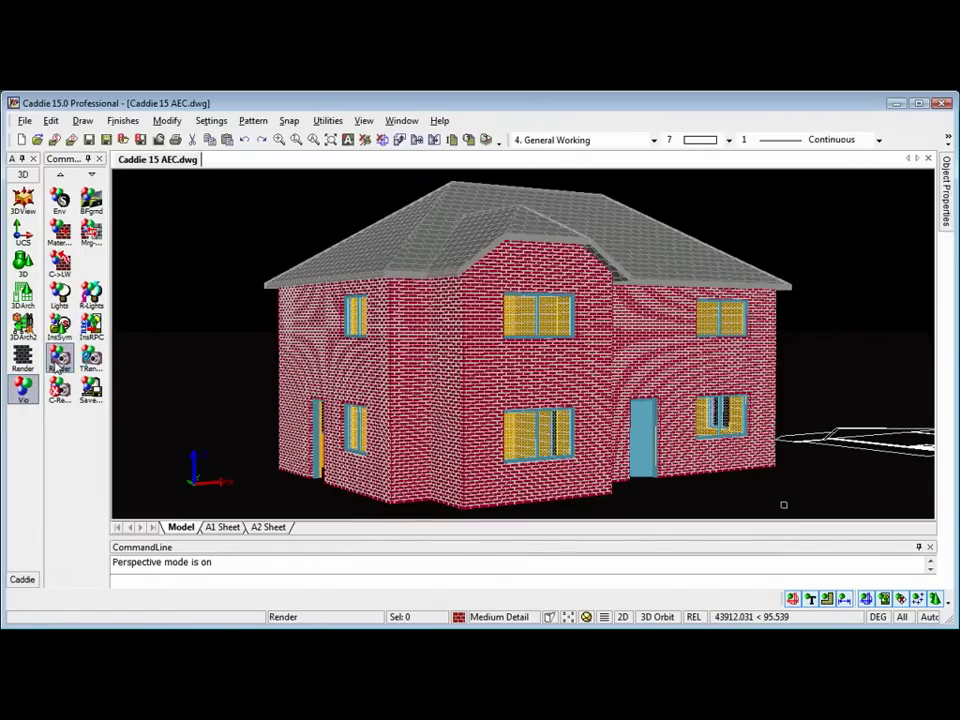
{"action": "left_click", "coordinate": [393, 278]}
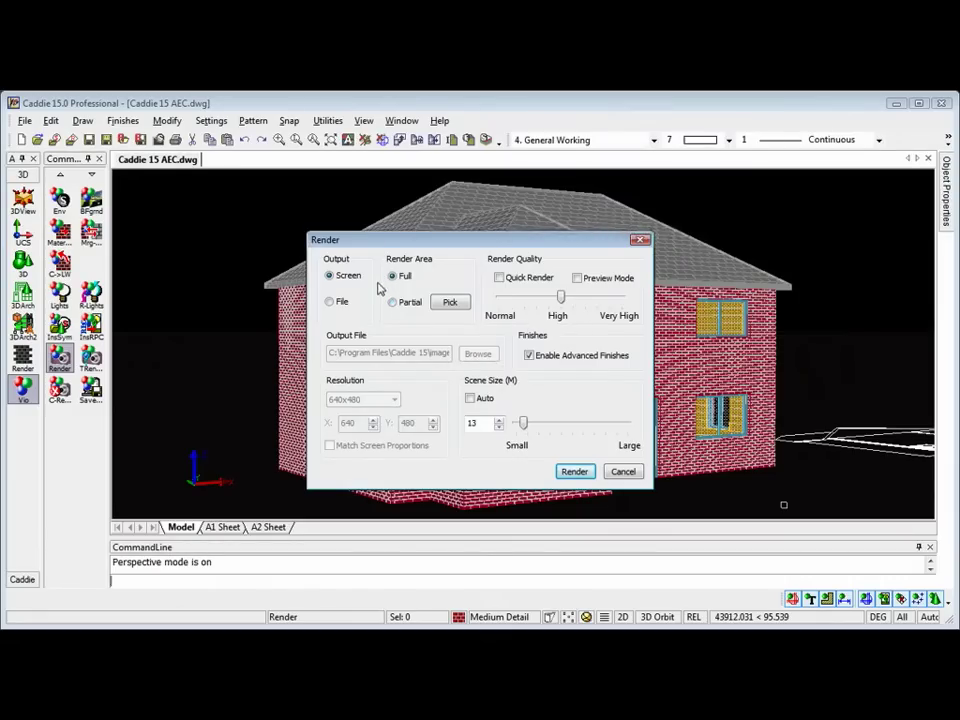
{"action": "left_click", "coordinate": [572, 474]}
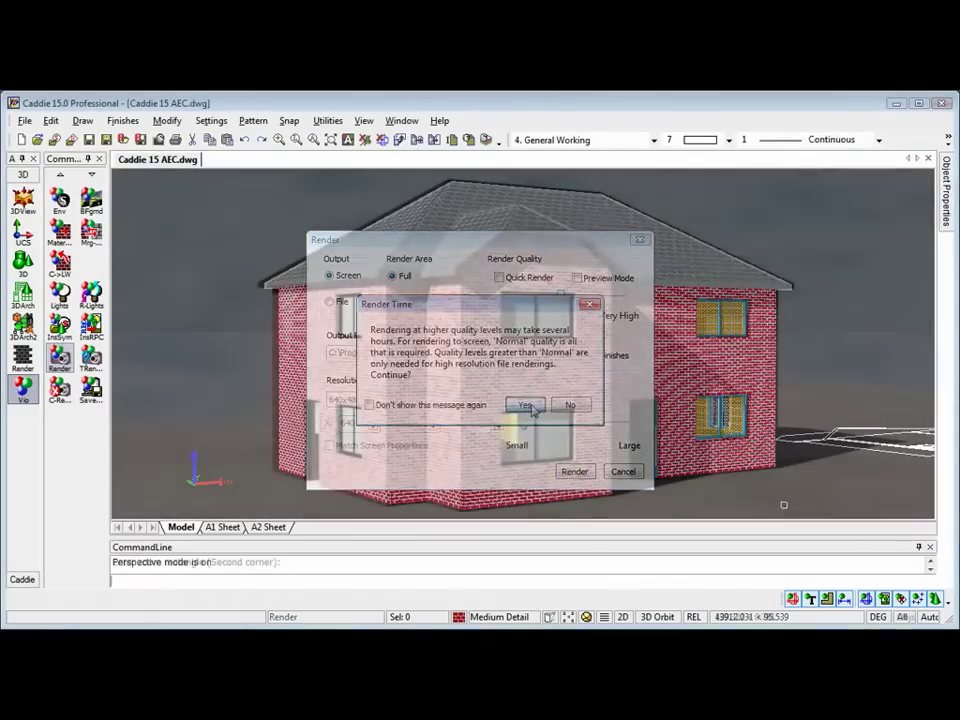